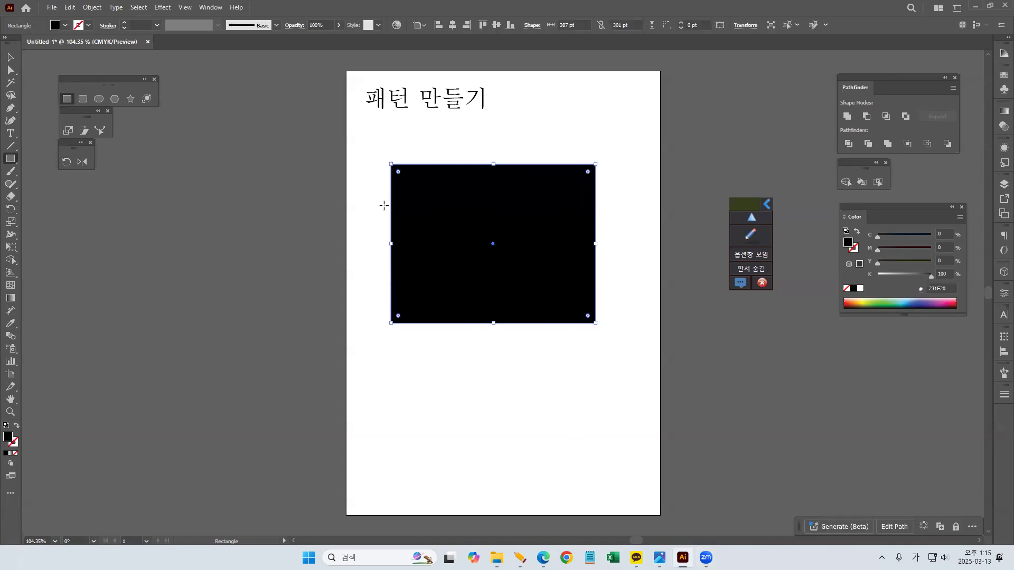
- Fill the selected rectangle with the yellow swatch C=5 M=0 Y=90 K=0
left_click(64, 26)
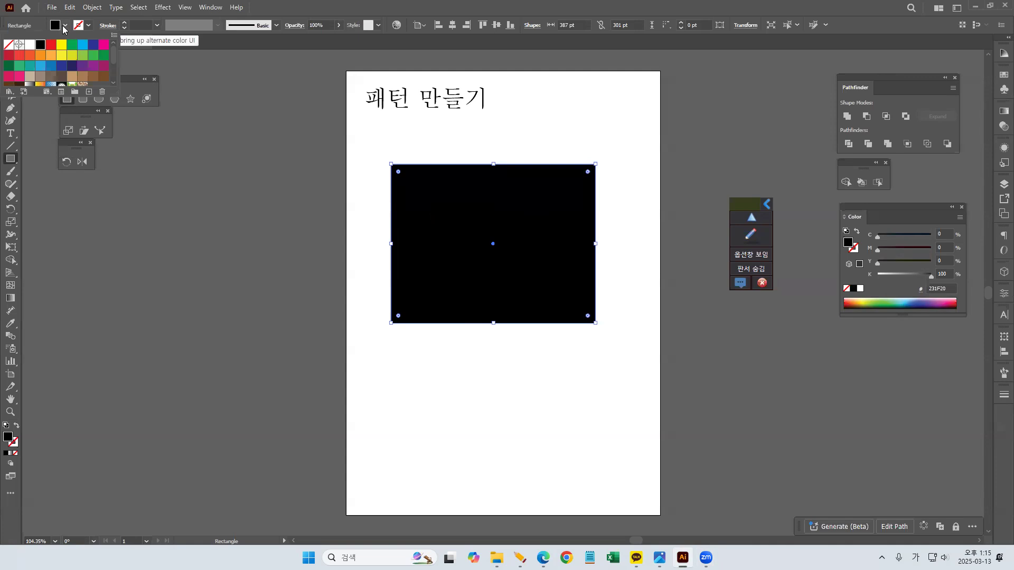
left_click(62, 55)
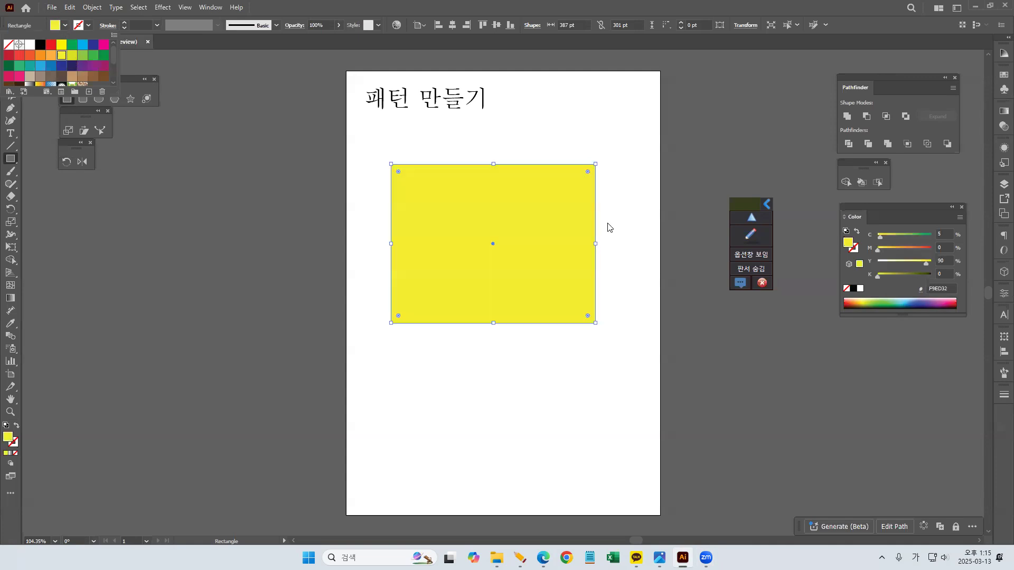
left_click(353, 3)
left_click(10, 56)
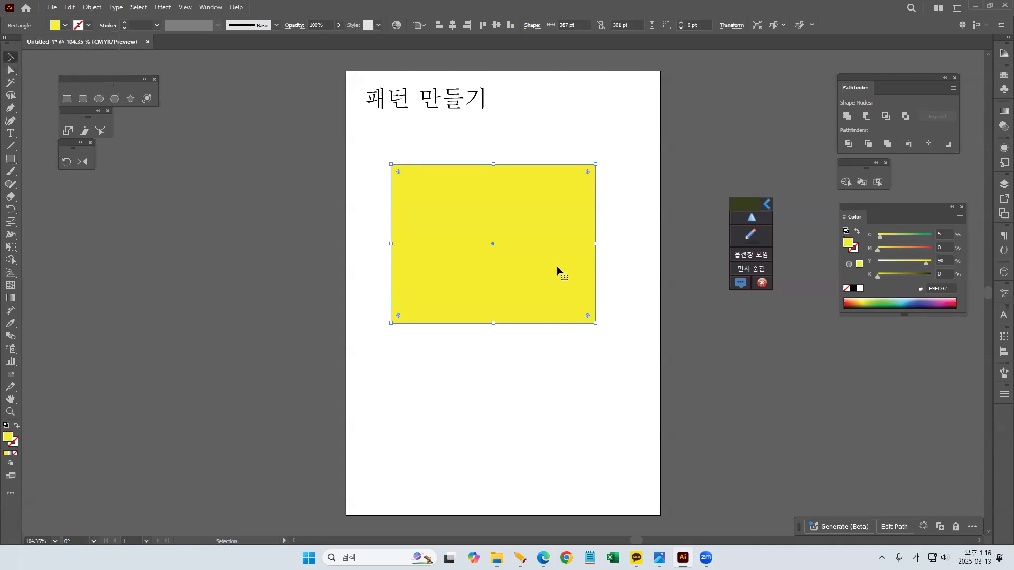
- Duplicate the yellow rectangle in place and shrink the copy around its centre to about 367 × 285 pt
key("ctrl+c")
key("ctrl+v")
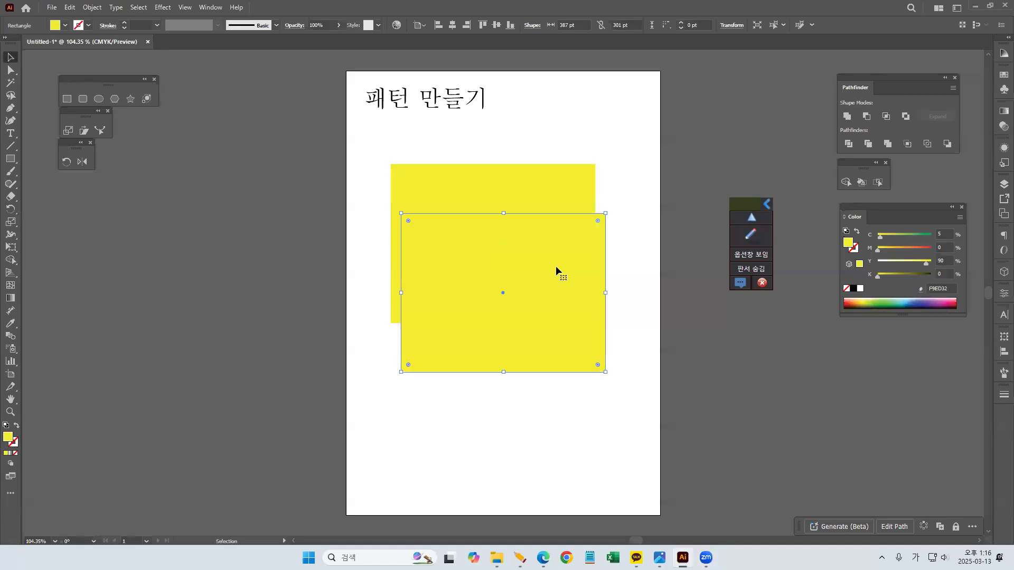
key("ctrl+z")
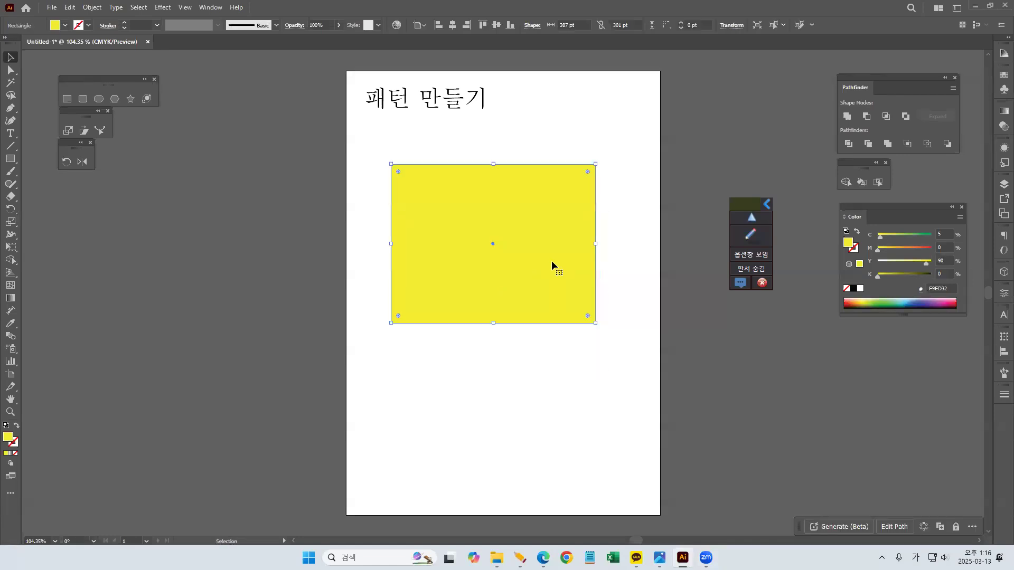
key("v")
left_click_drag(596, 164, 591, 168)
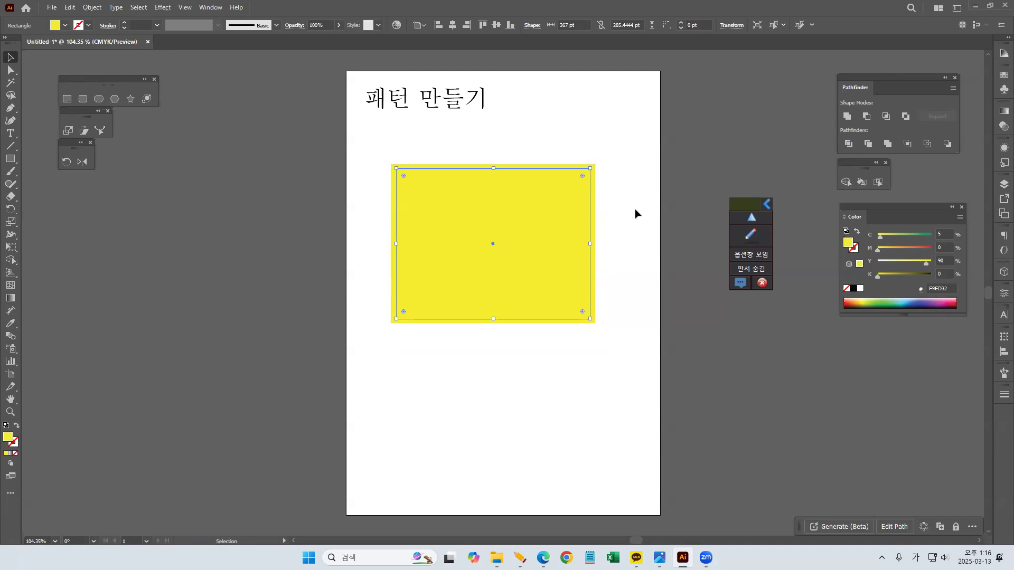
- Remove the inner rectangle's fill and give it a dark brown stroke
left_click(66, 26)
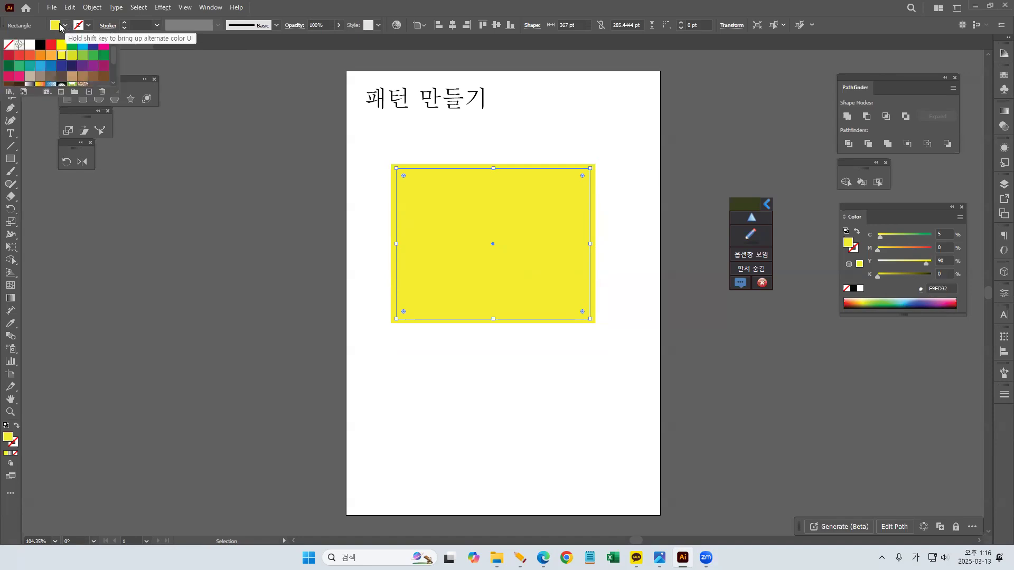
left_click(8, 44)
left_click(88, 27)
left_click(88, 26)
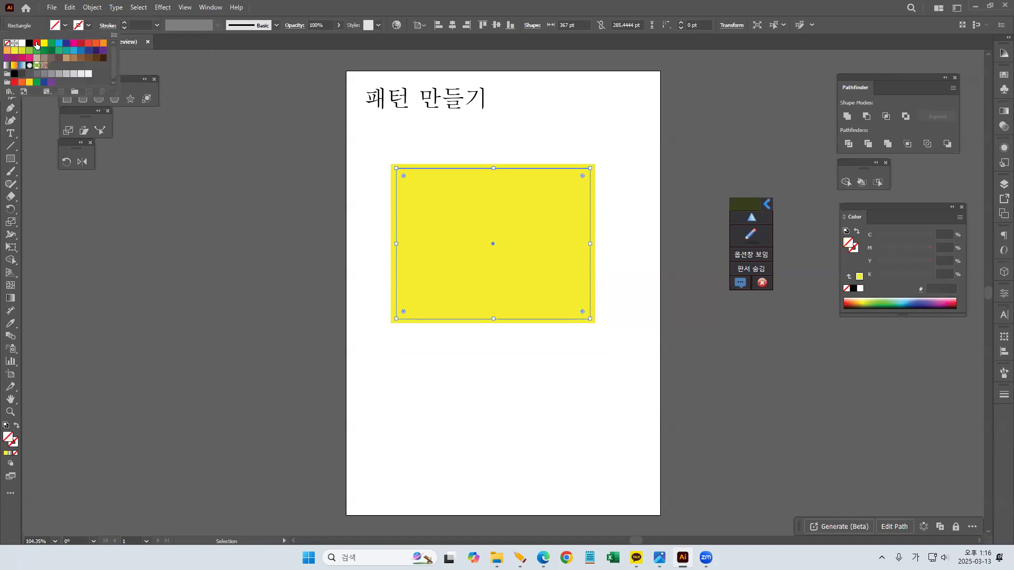
left_click(103, 59)
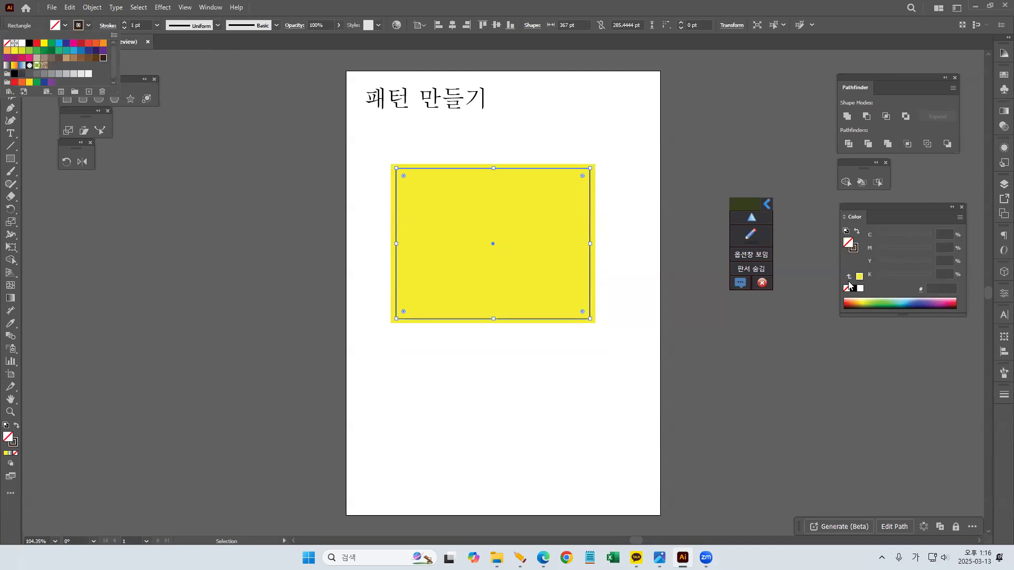
left_click(755, 234)
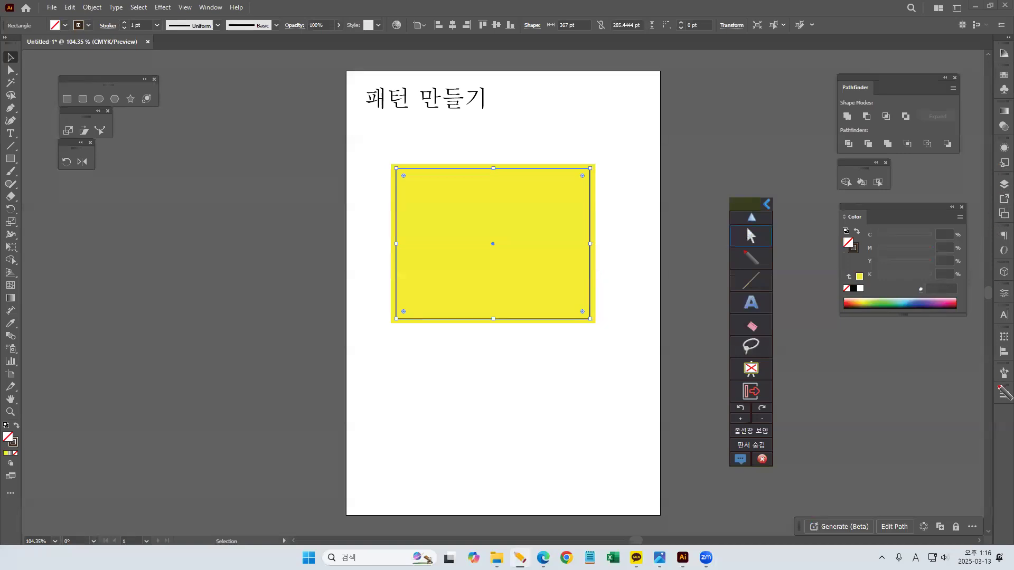
mouse_move(999, 387)
left_mouse_down()
mouse_move(992, 396)
mouse_move(1001, 410)
mouse_move(1012, 404)
mouse_move(1010, 386)
left_mouse_up()
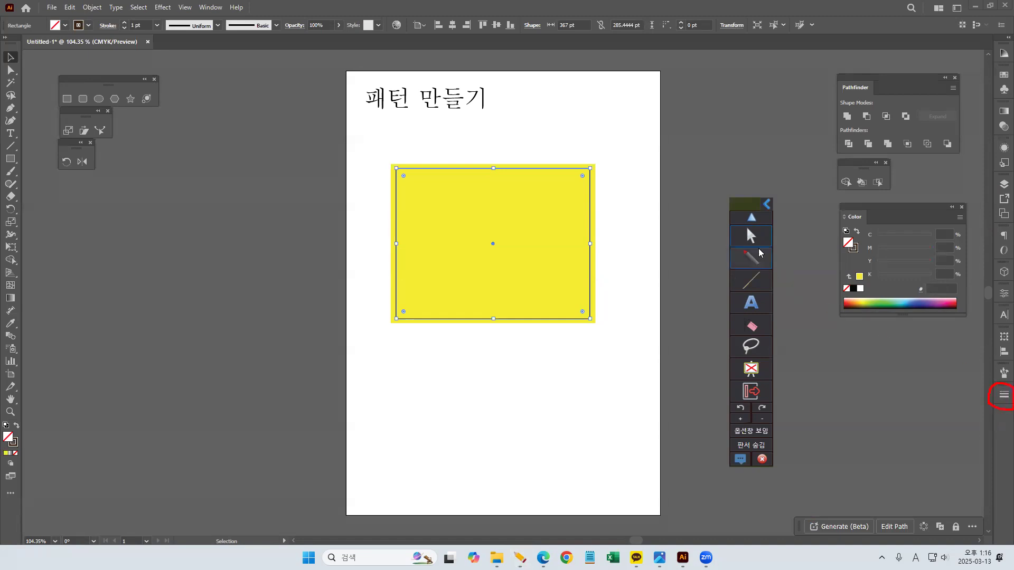
left_click(739, 232)
- Open the Stroke panel and place it floating beside the artboard
left_click(998, 398)
mouse_move(925, 368)
left_mouse_down()
mouse_move(770, 176)
mouse_move(747, 176)
mouse_move(759, 319)
left_mouse_up()
left_click(785, 358)
mouse_move(682, 171)
left_mouse_down()
mouse_move(725, 172)
mouse_move(727, 158)
mouse_move(682, 170)
left_mouse_up()
left_click_drag(576, 150, 563, 172)
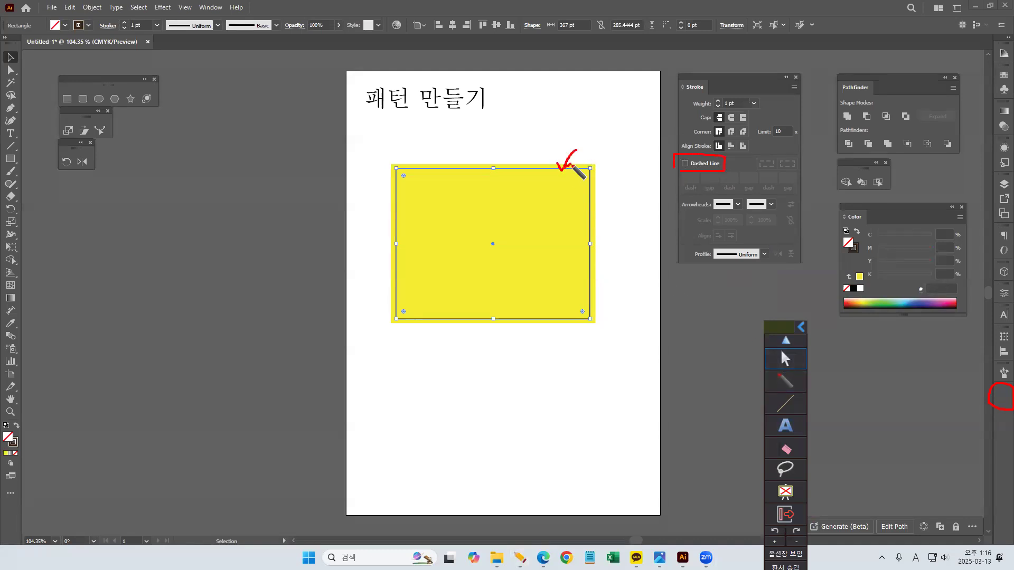
mouse_move(659, 156)
left_mouse_down()
mouse_move(669, 168)
mouse_move(670, 158)
left_mouse_up()
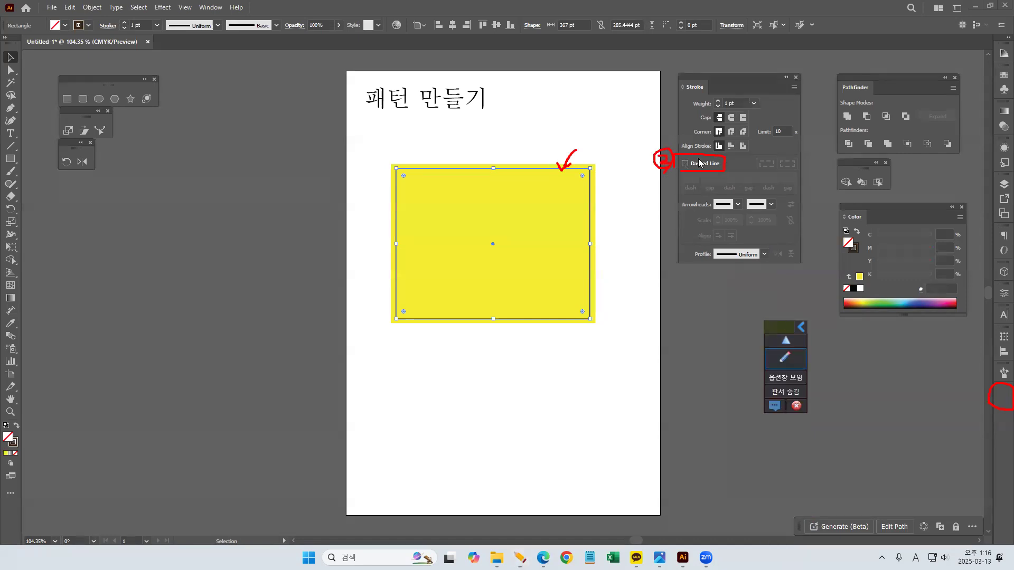
- Make the inner rectangle's stroke a dashed line with 6 pt dashes
left_click(687, 164)
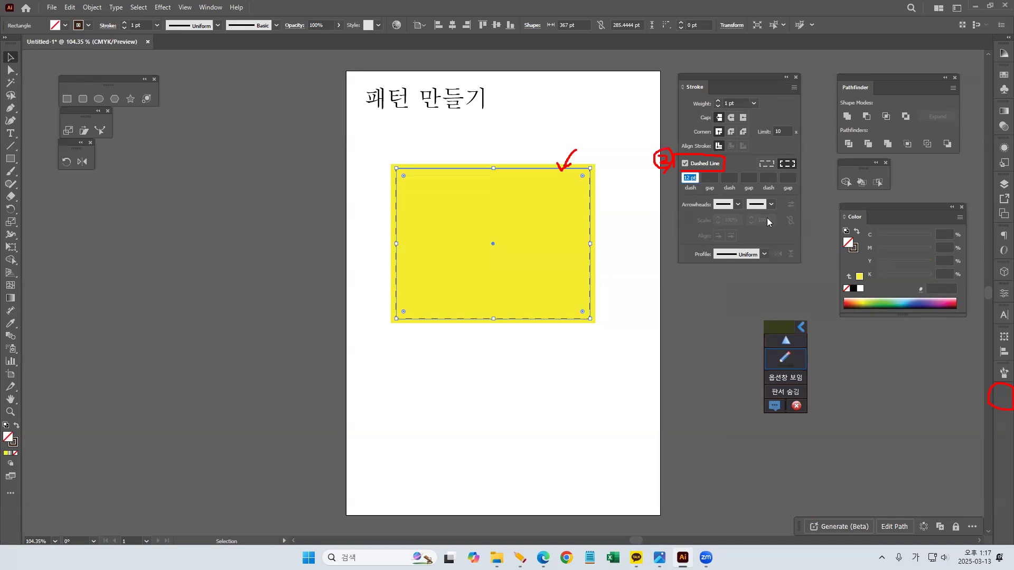
type("7")
key("Return")
left_click(785, 358)
mouse_move(693, 188)
left_mouse_down()
mouse_move(677, 186)
mouse_move(689, 174)
mouse_move(695, 186)
left_mouse_up()
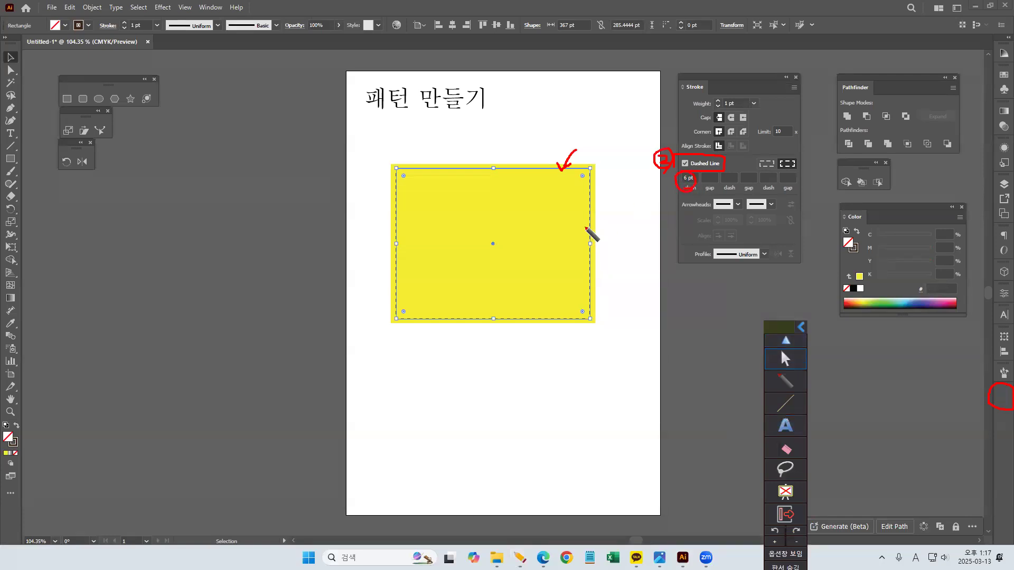
mouse_move(683, 109)
left_mouse_down()
mouse_move(770, 110)
mouse_move(770, 100)
mouse_move(683, 115)
left_mouse_up()
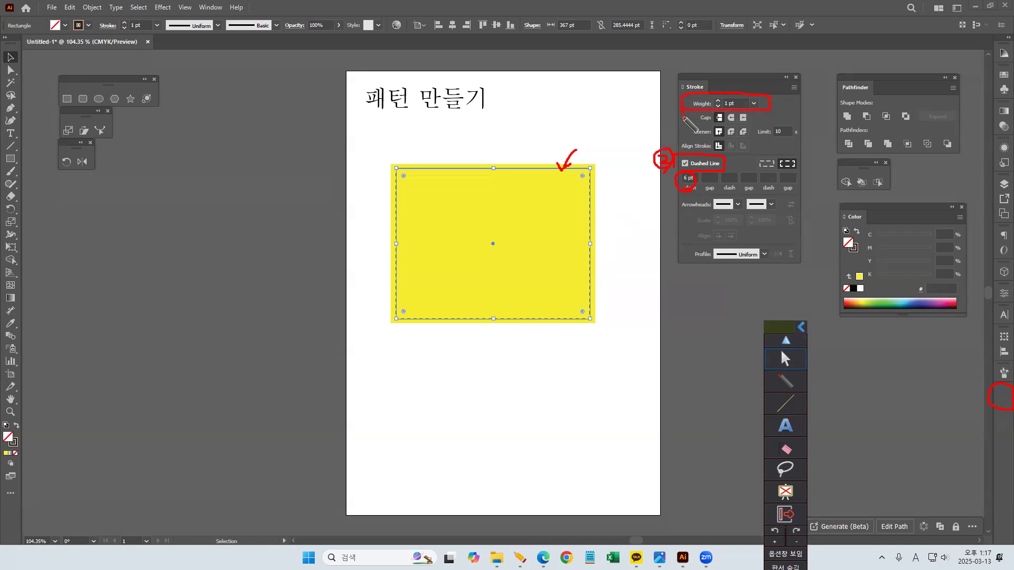
left_click(777, 361)
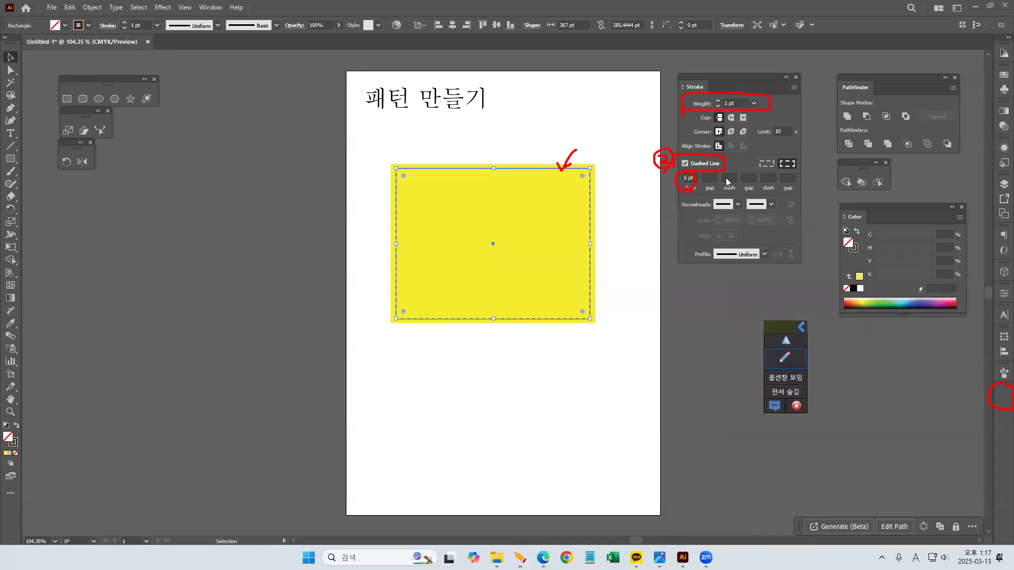
- Set the dashed outline's stroke weight to 2 pt and deselect it
left_click(718, 101)
left_click(567, 392)
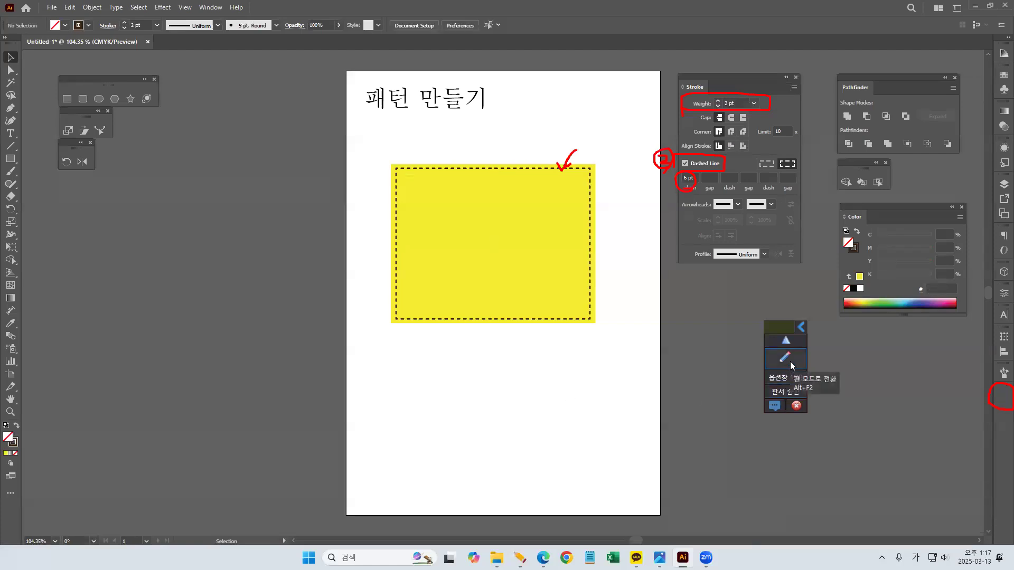
left_click(790, 362)
left_click(787, 450)
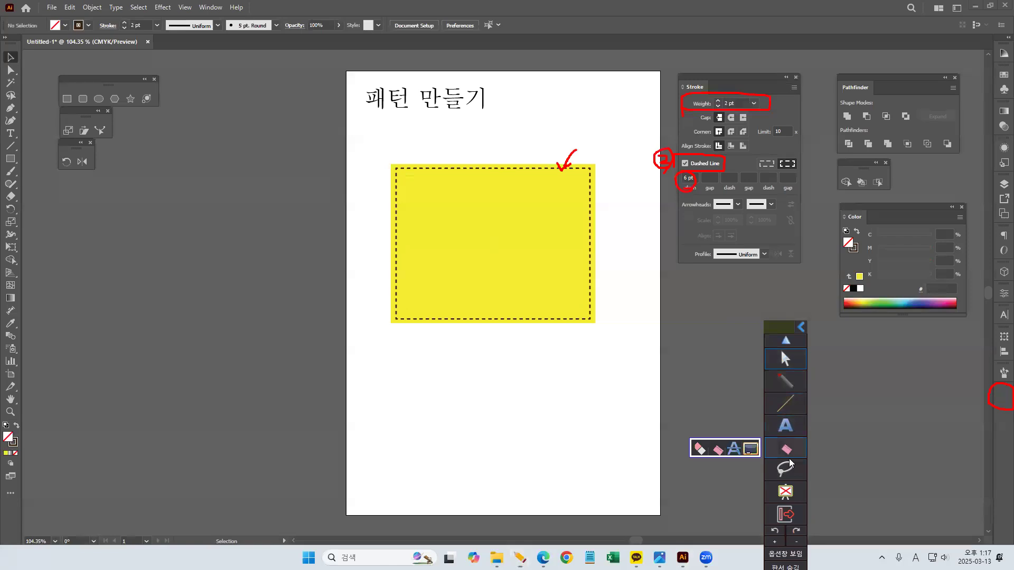
left_click(754, 449)
left_click(787, 357)
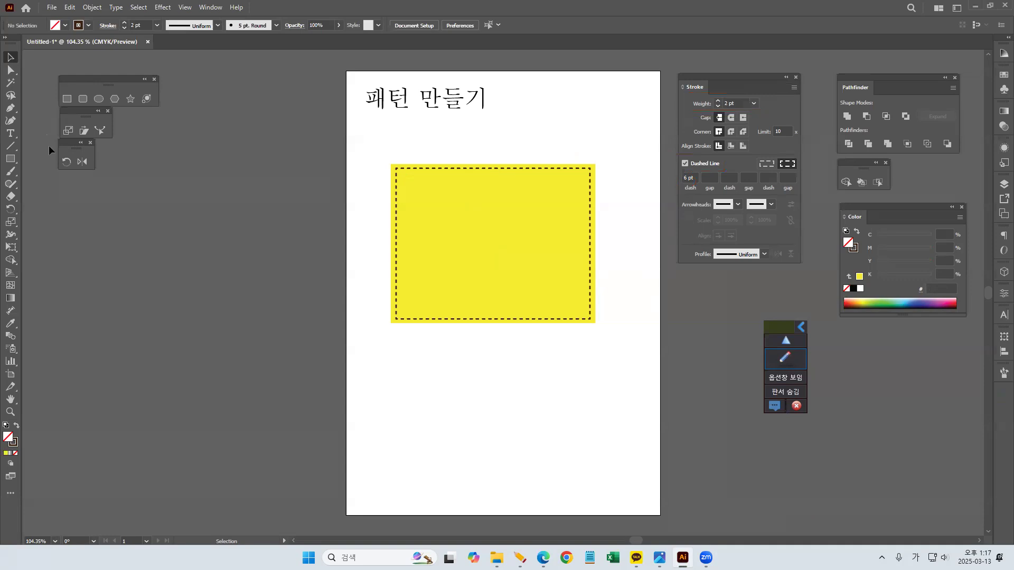
- Tear off the Shaper and Pencil tool group as a floating panel below the other torn-off tool groups
left_click(12, 185)
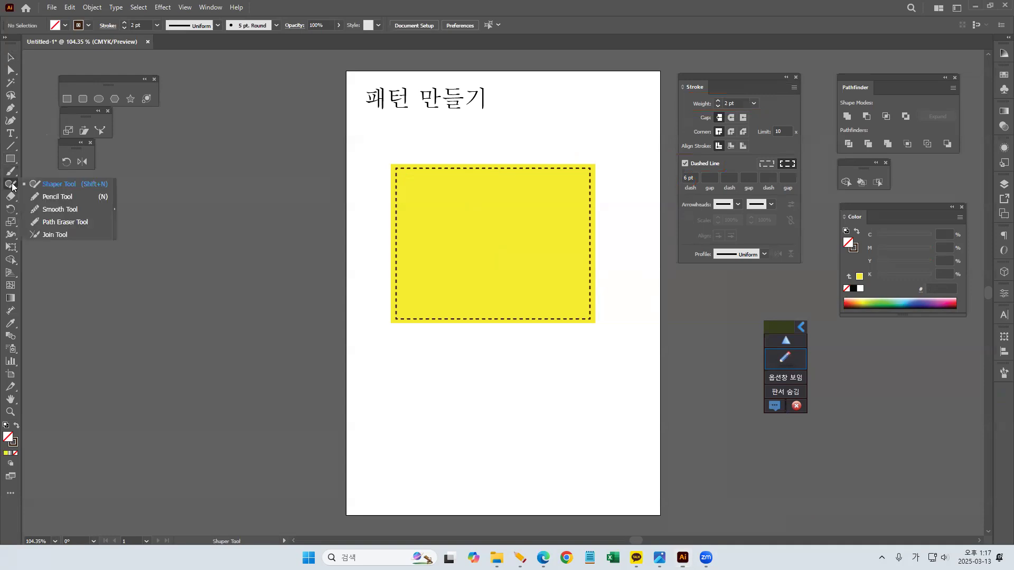
left_click(115, 209)
left_click_drag(27, 188, 75, 183)
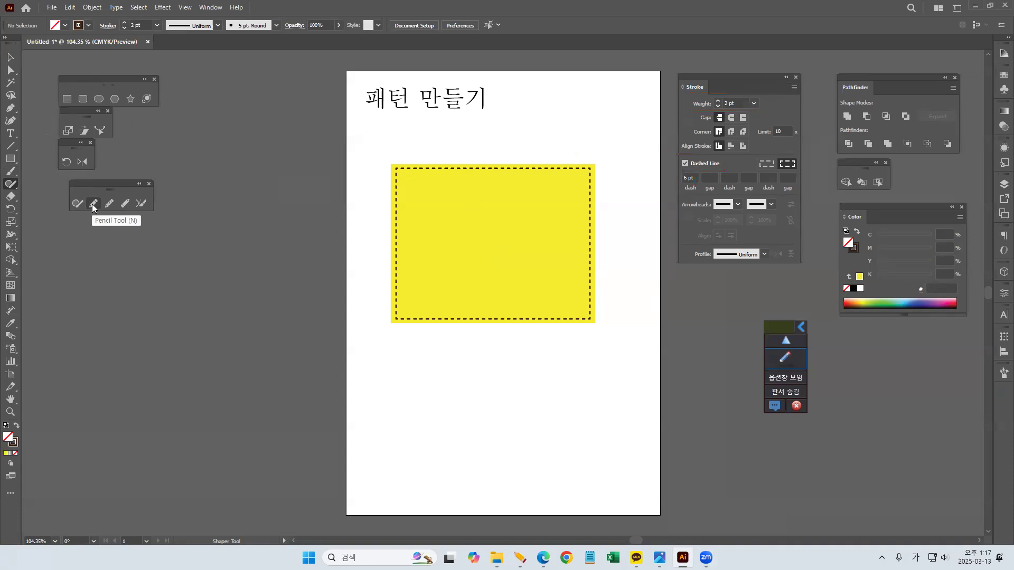
- Draw a closed bear-head outline with two ears beside the artboard using the Pencil tool, about 139 × 129 pt
left_click(93, 204)
mouse_move(245, 202)
left_mouse_down()
mouse_move(253, 188)
mouse_move(259, 202)
left_mouse_up()
mouse_move(259, 203)
left_mouse_down()
mouse_move(290, 200)
mouse_move(300, 185)
mouse_move(312, 221)
mouse_move(305, 244)
mouse_move(270, 252)
mouse_move(243, 241)
mouse_move(251, 195)
left_mouse_up()
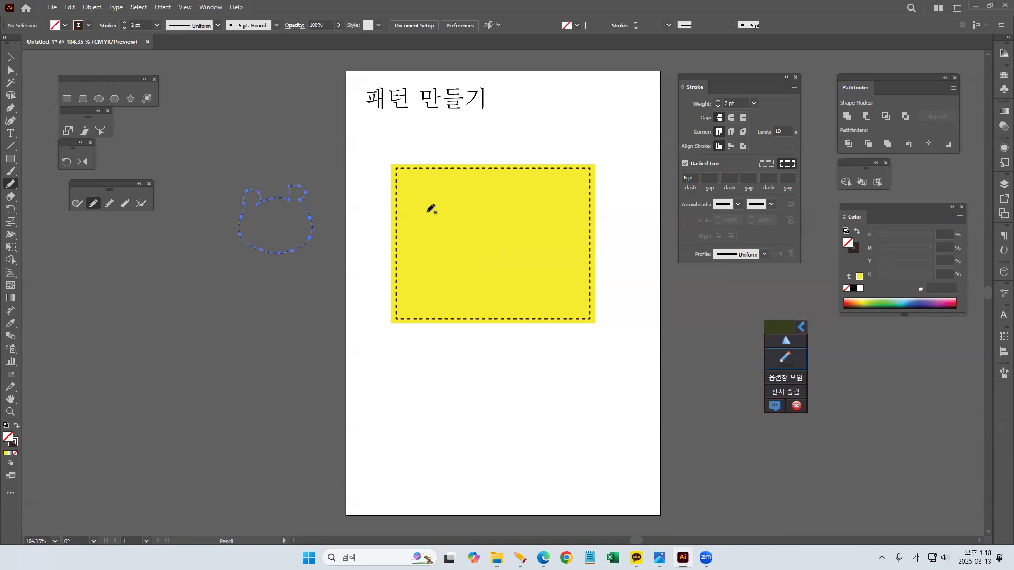
- Fill the bear head with the light brown swatch C=25 M=40 Y=65 K=0 and remove its stroke
left_click(66, 26)
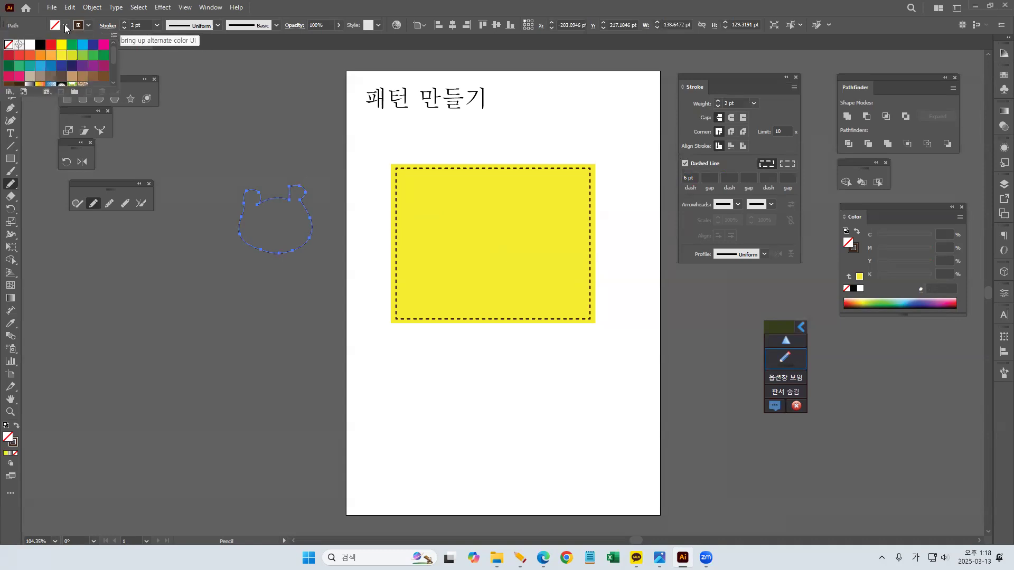
left_click(93, 76)
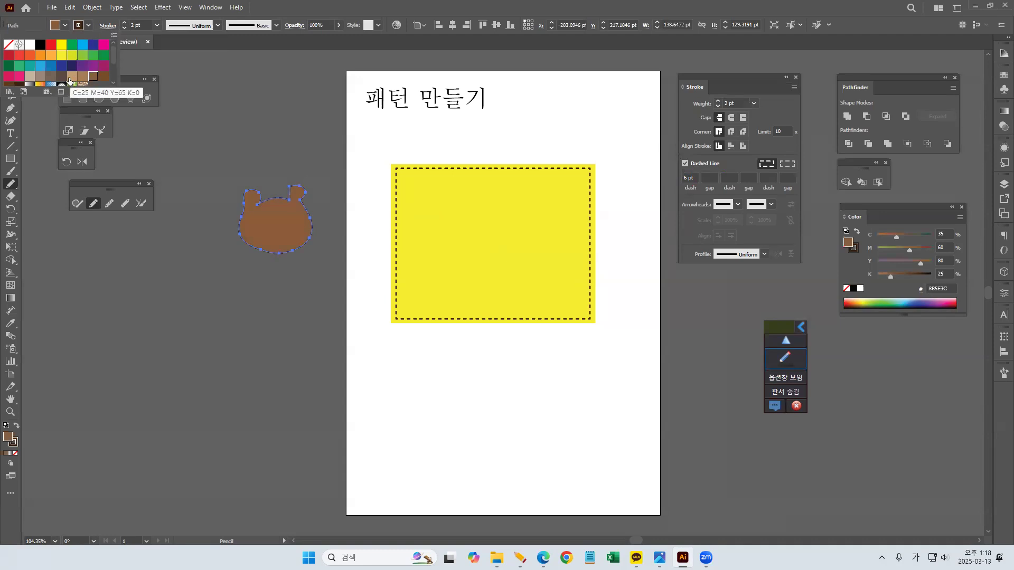
left_click(72, 76)
left_click(88, 26)
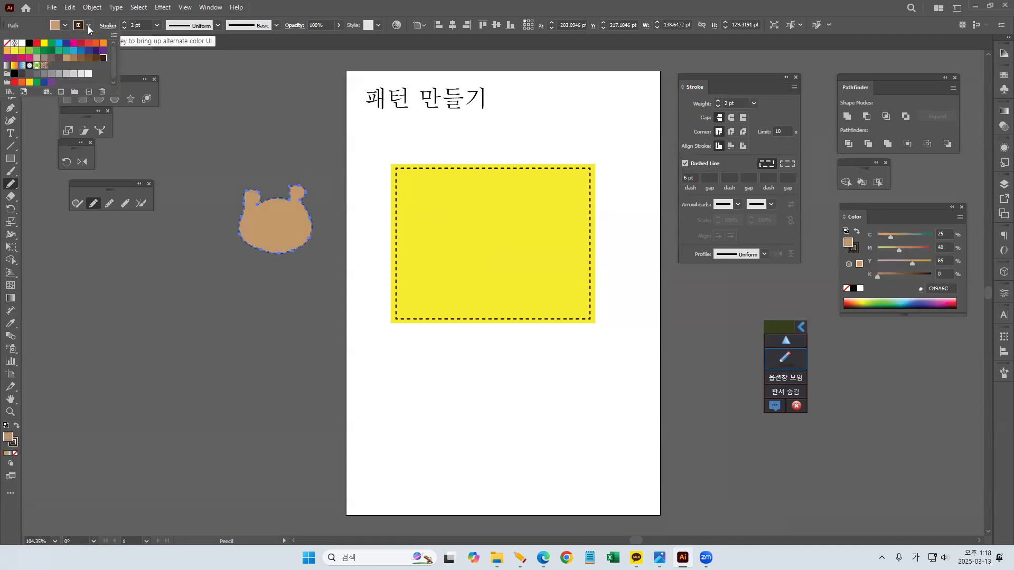
left_click(6, 45)
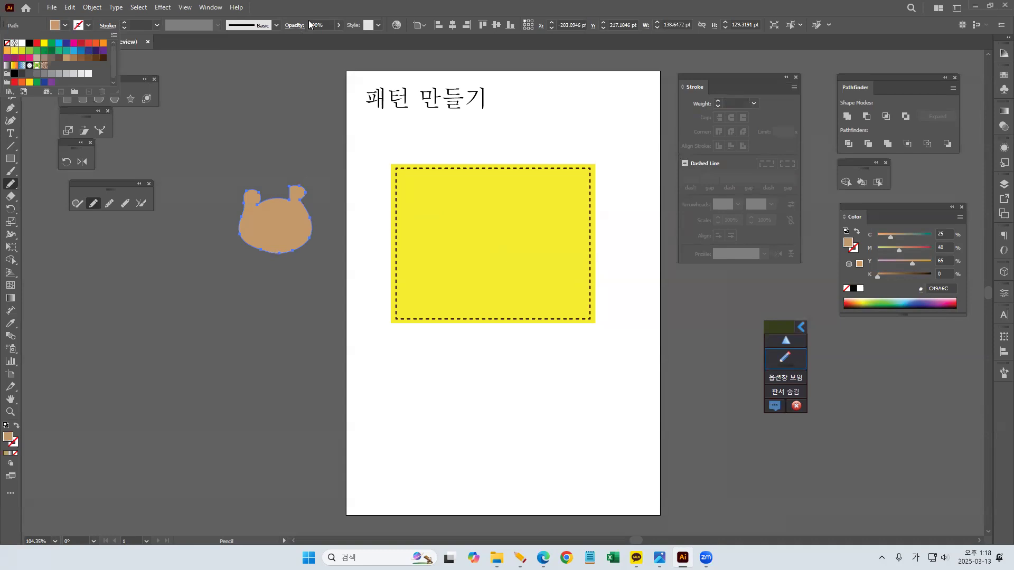
left_click(321, 5)
left_click(10, 59)
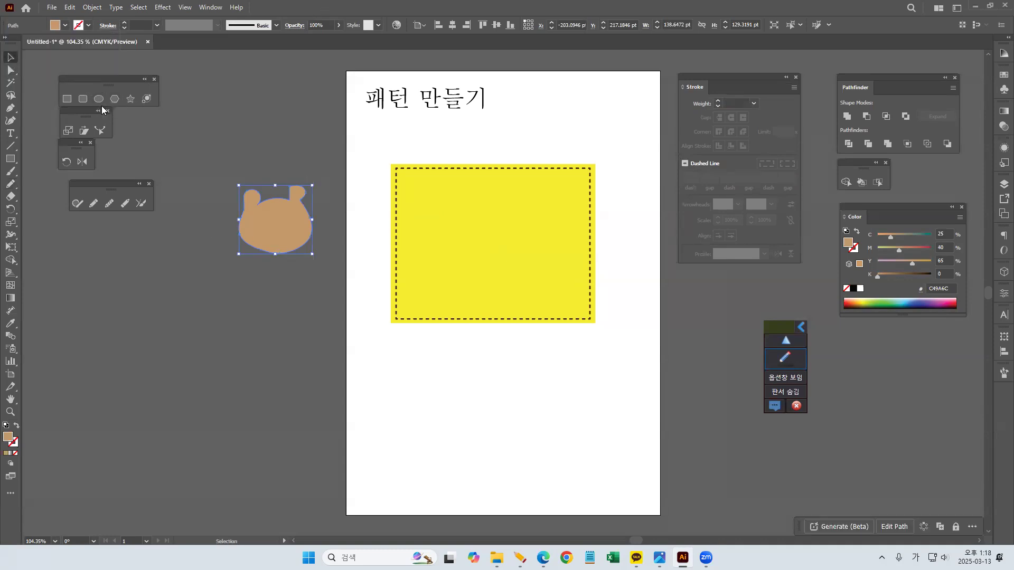
- Draw an oval eye about 16 × 26 pt on the bear's face with the Pencil tool and fill it with white sampled from the artboard
left_click(94, 205)
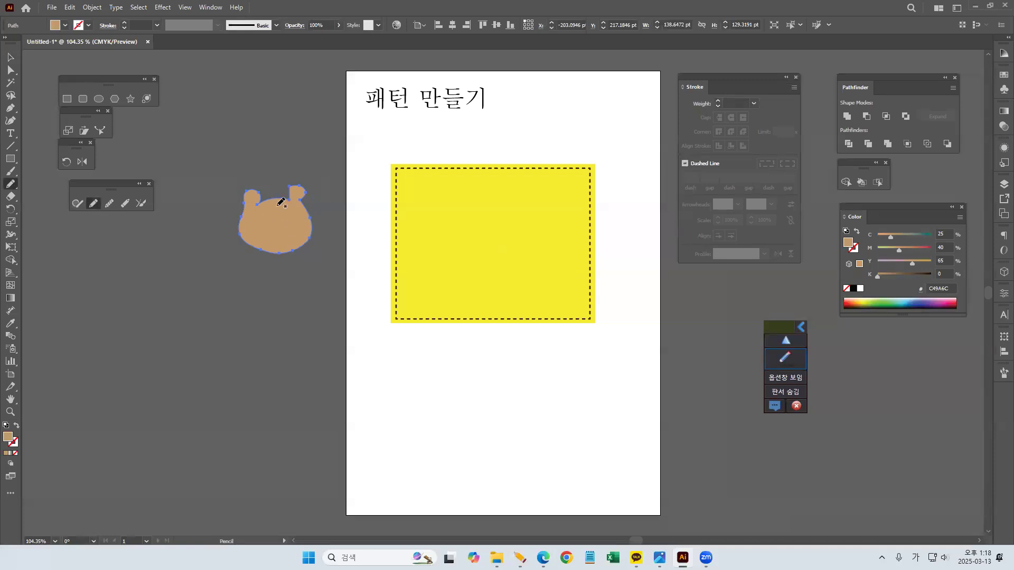
left_click(279, 166, "ctrl")
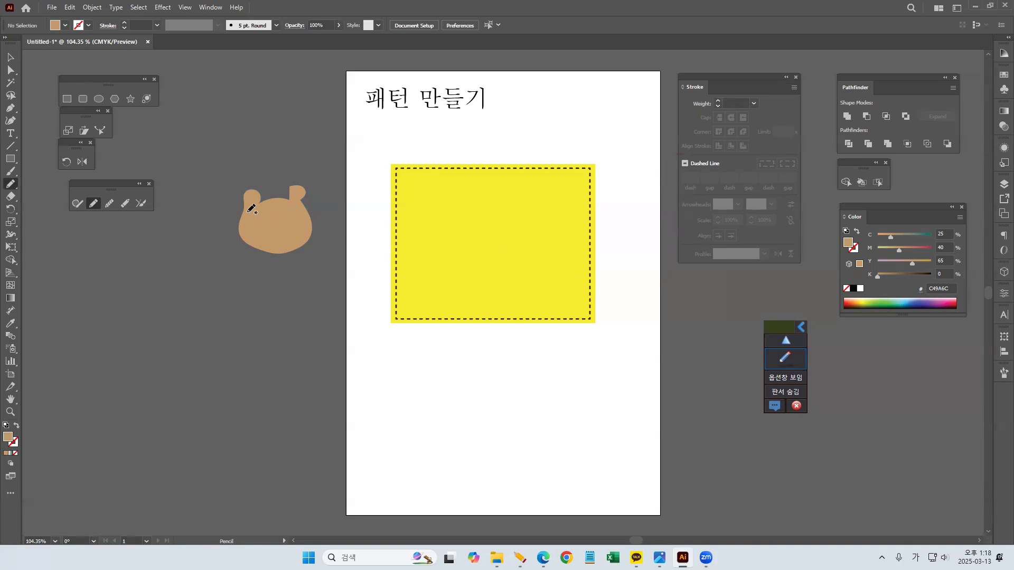
scroll(265, 214, "up", 5)
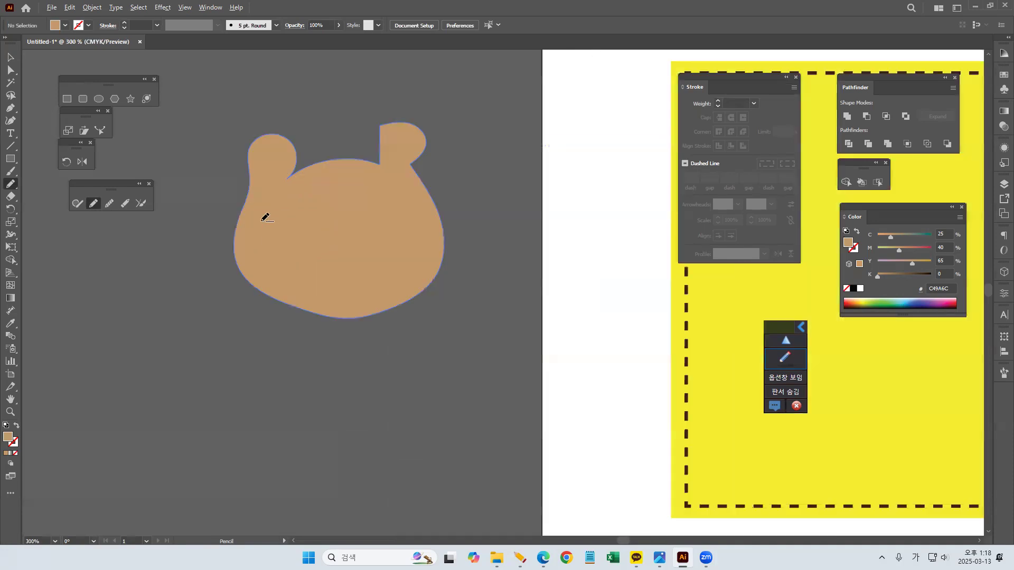
scroll(312, 206, "down", 2)
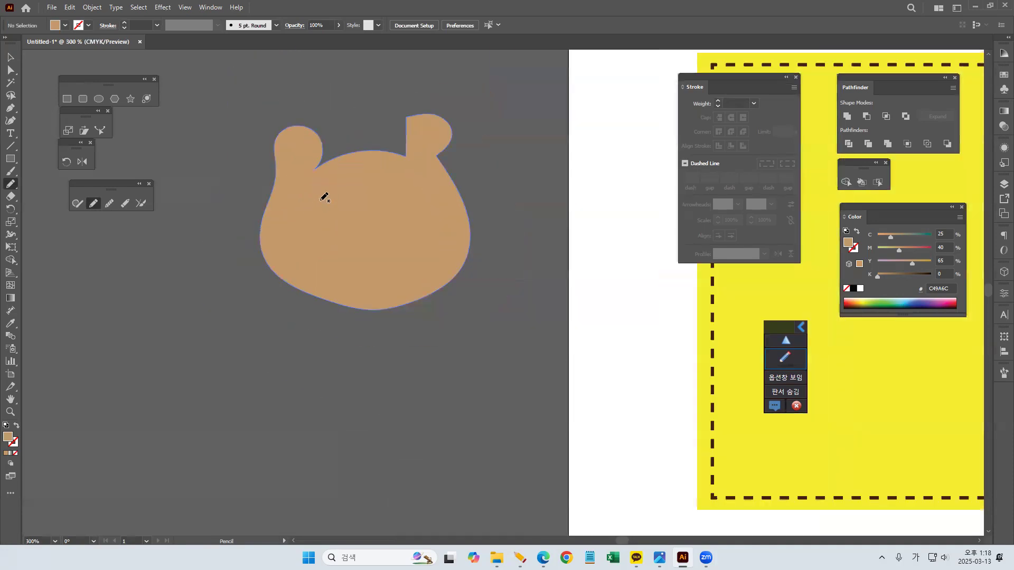
mouse_move(306, 211)
left_mouse_down()
mouse_move(316, 198)
mouse_move(332, 214)
mouse_move(324, 234)
mouse_move(308, 201)
left_mouse_up()
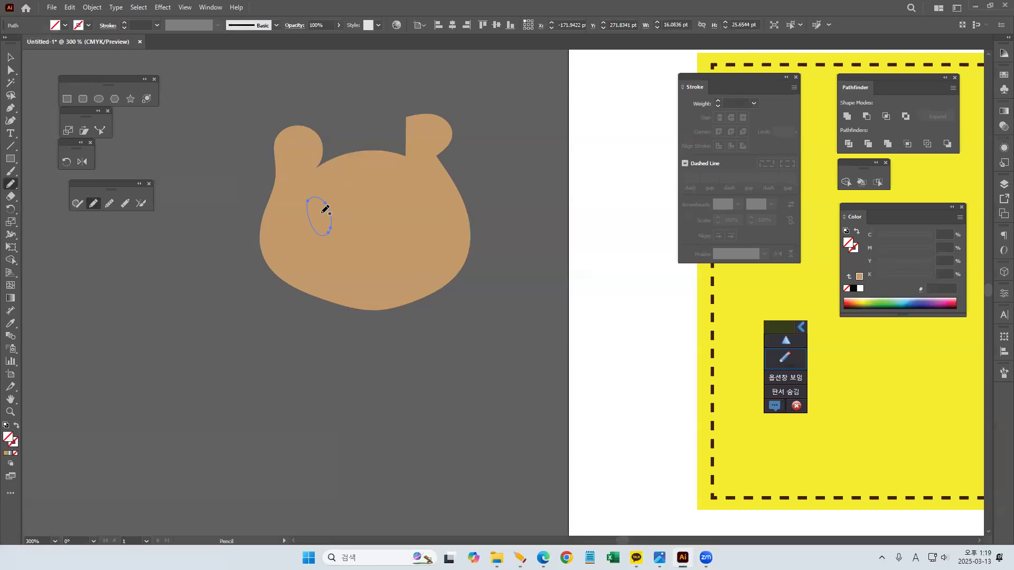
key("i")
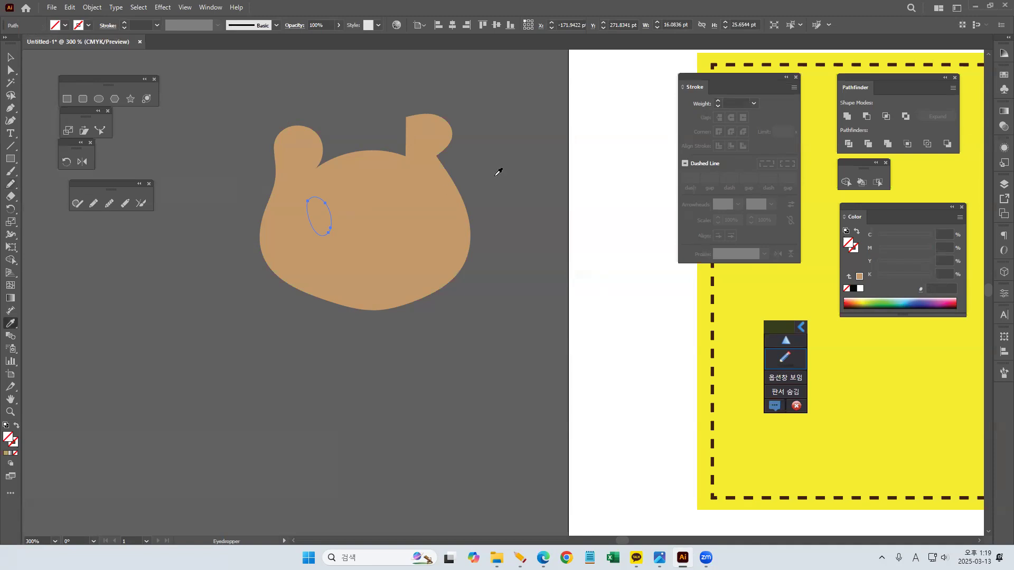
left_click(600, 146)
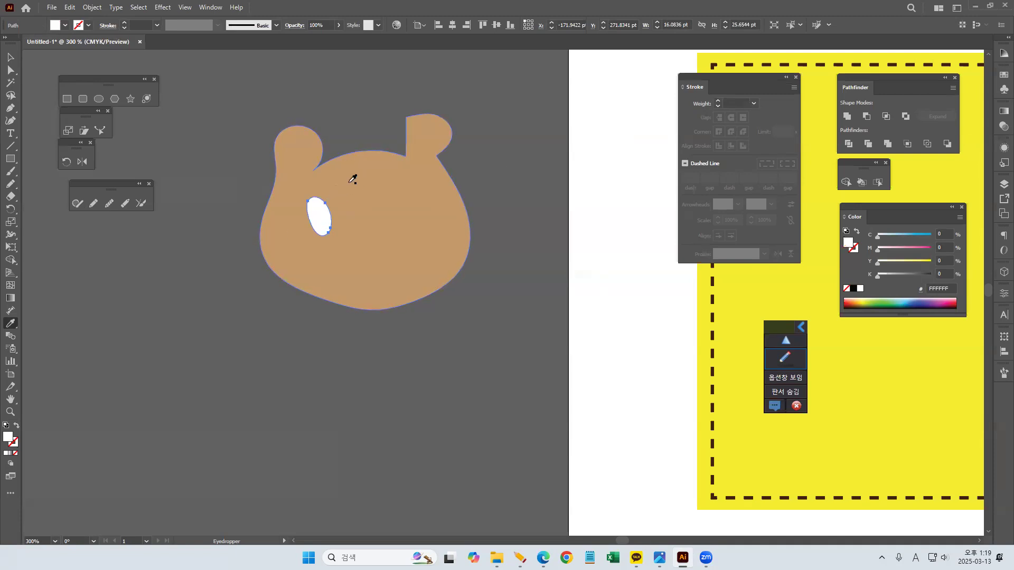
- Draw a pupil about 7 × 11 pt inside the white eye with the Pencil tool and fill it with black
left_click(93, 204)
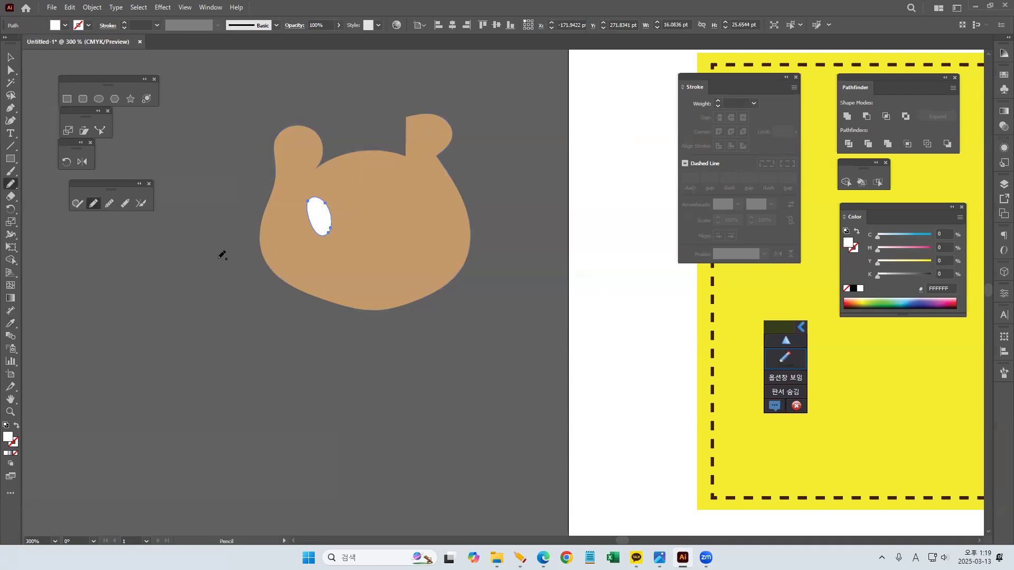
key("ctrl+shift+a")
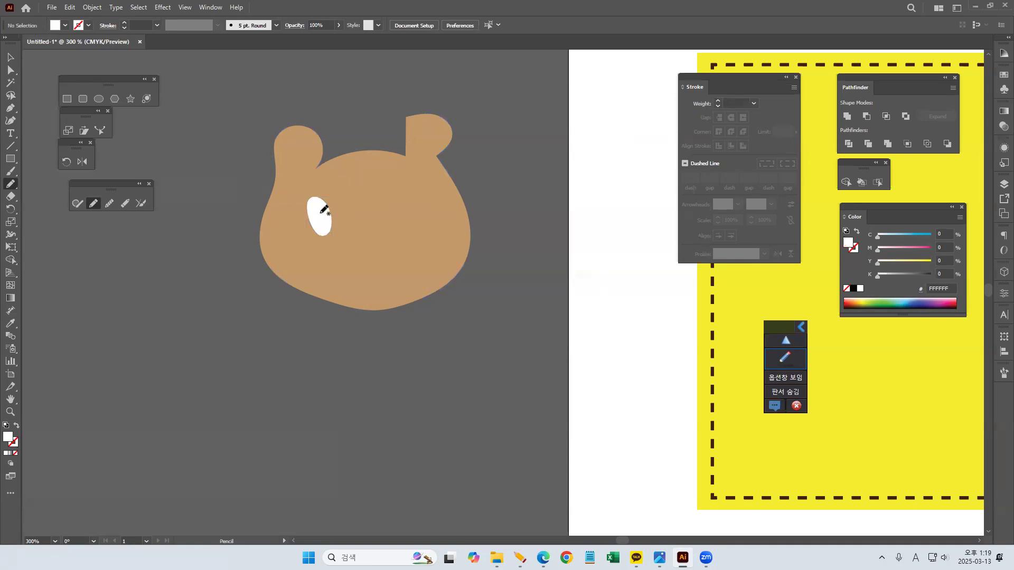
mouse_move(318, 213)
left_mouse_down()
mouse_move(320, 226)
mouse_move(318, 208)
left_mouse_up()
left_click(65, 25)
left_click(40, 44)
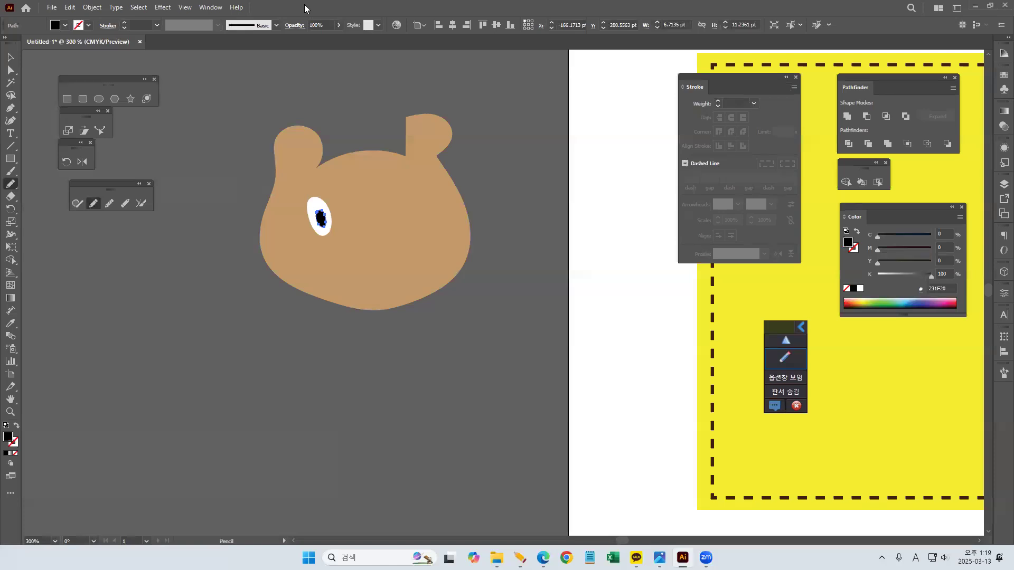
- Duplicate the white eye together with its pupil about 51 pt horizontally to the other side of the bear's face
key("v")
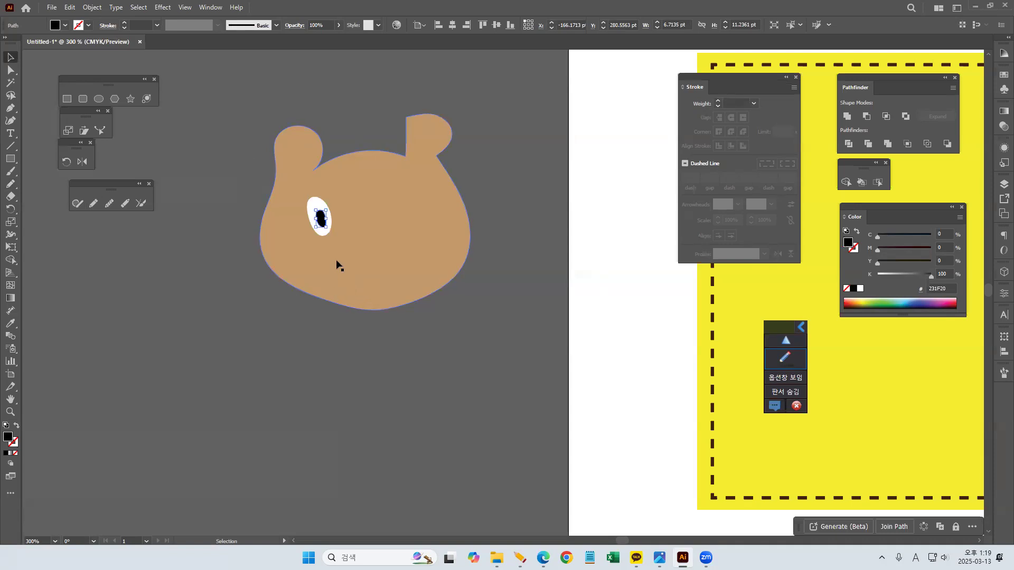
scroll(322, 222, "up", 5)
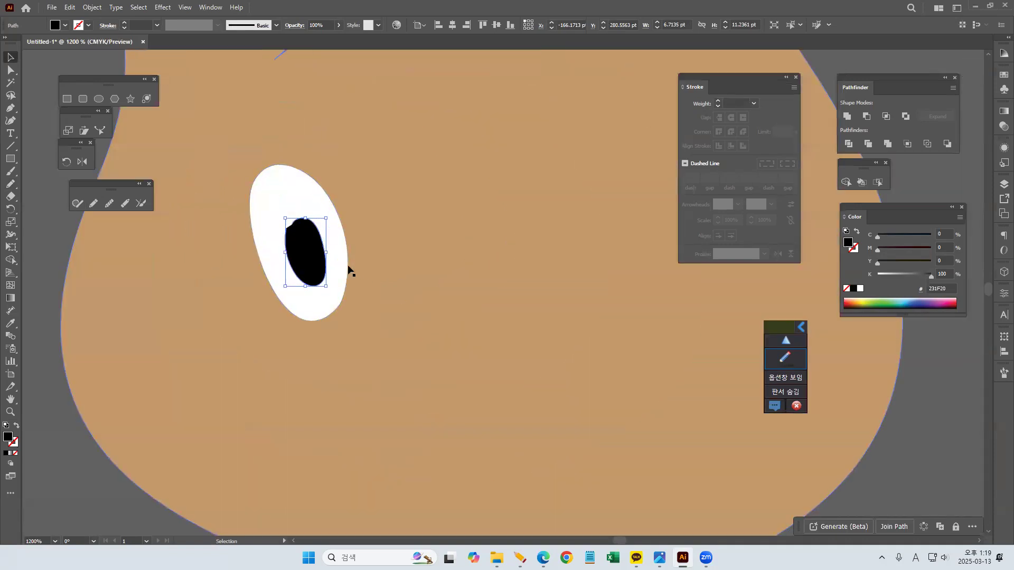
left_click(289, 182, "shift")
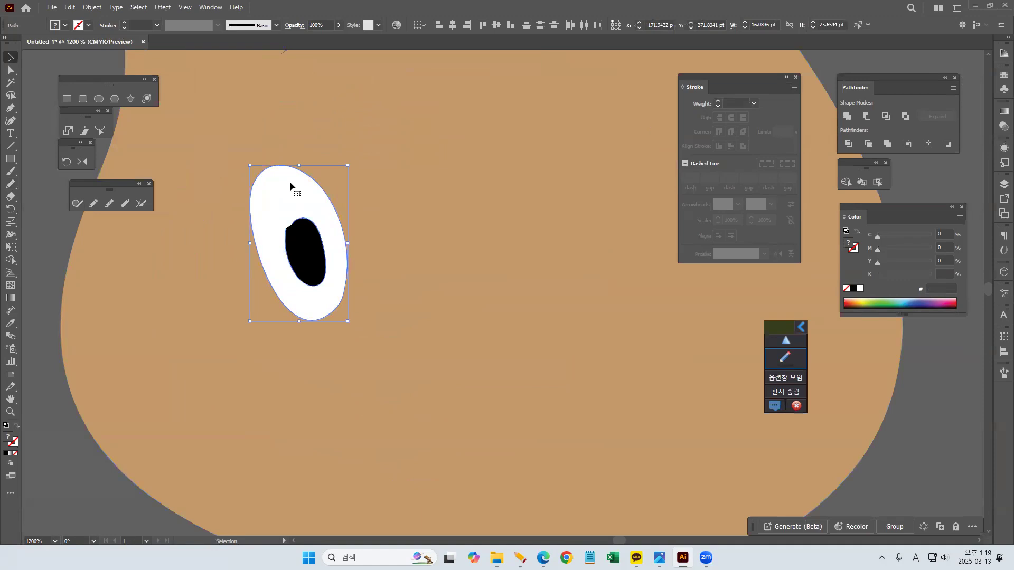
left_click_drag(290, 198, 600, 198, "alt")
scroll(611, 294, "down", 2)
scroll(611, 294, "down", 4)
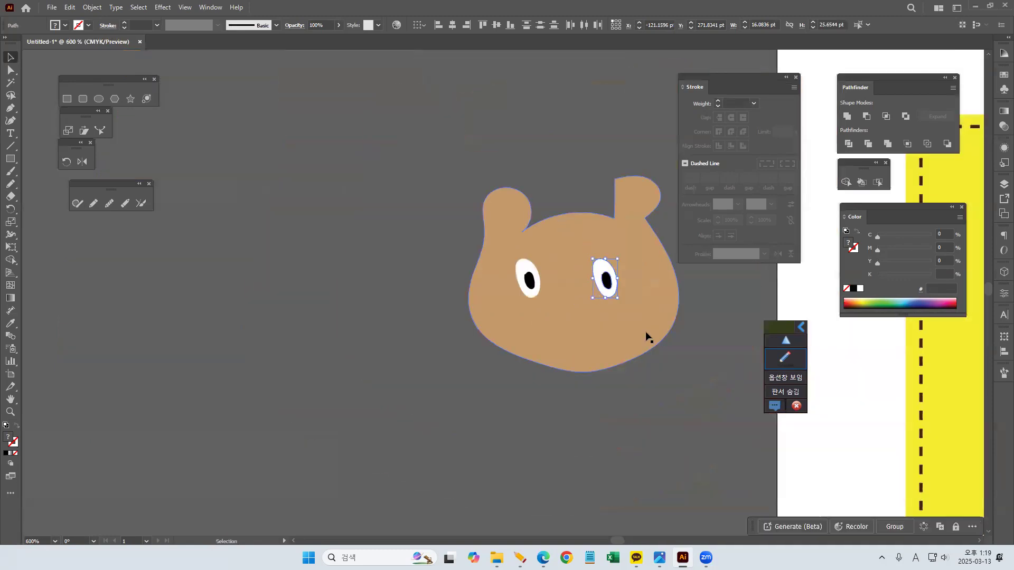
- Rotate the copied eye clockwise so that it tilts opposite to the original eye
left_click_drag(622, 255, 663, 269)
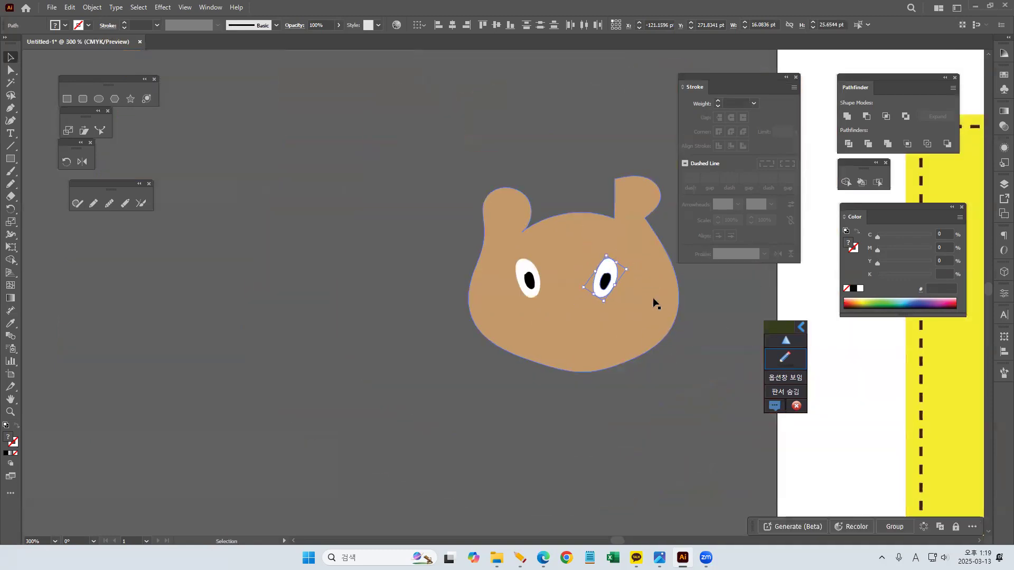
left_click(657, 388)
scroll(570, 439, "right", 2)
scroll(571, 439, "down", 1)
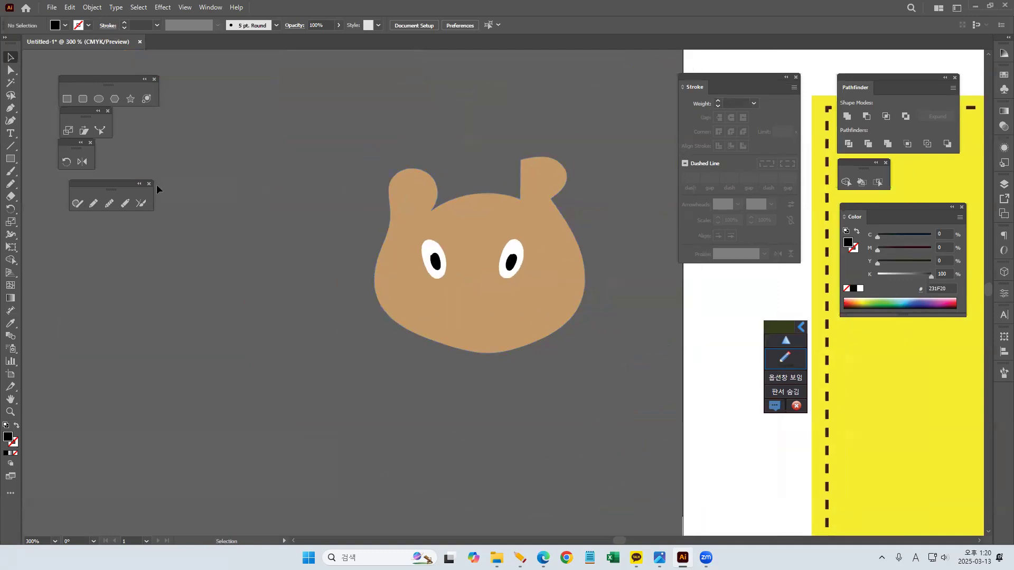
- Draw two front teeth below the eyes with the Pencil tool, about 22 × 16 pt overall, and fill them with white
left_click(95, 202)
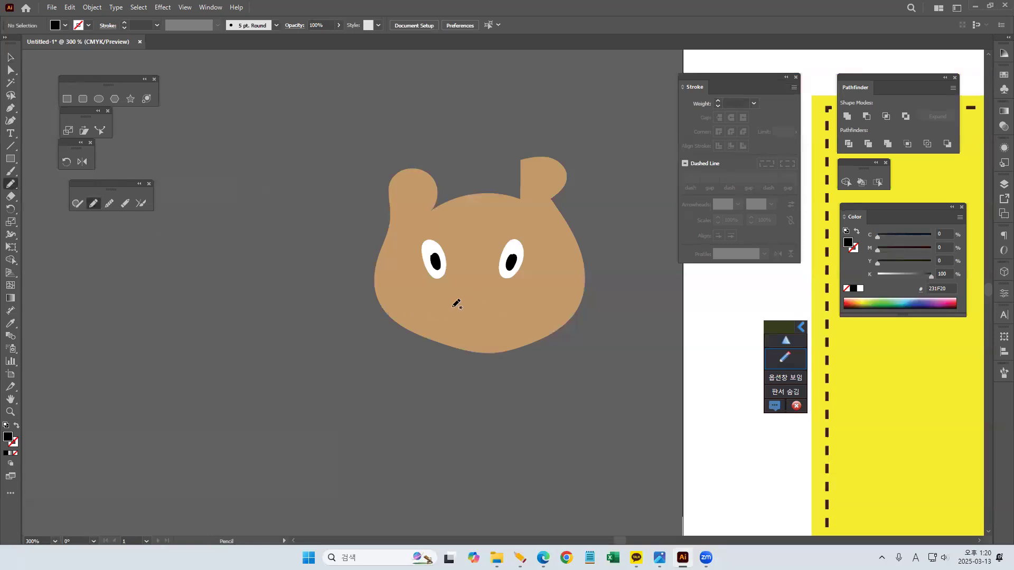
mouse_move(465, 298)
left_mouse_down()
mouse_move(465, 314)
mouse_move(479, 317)
mouse_move(478, 298)
mouse_move(487, 316)
mouse_move(490, 294)
left_mouse_up()
left_click_drag(491, 292, 465, 298)
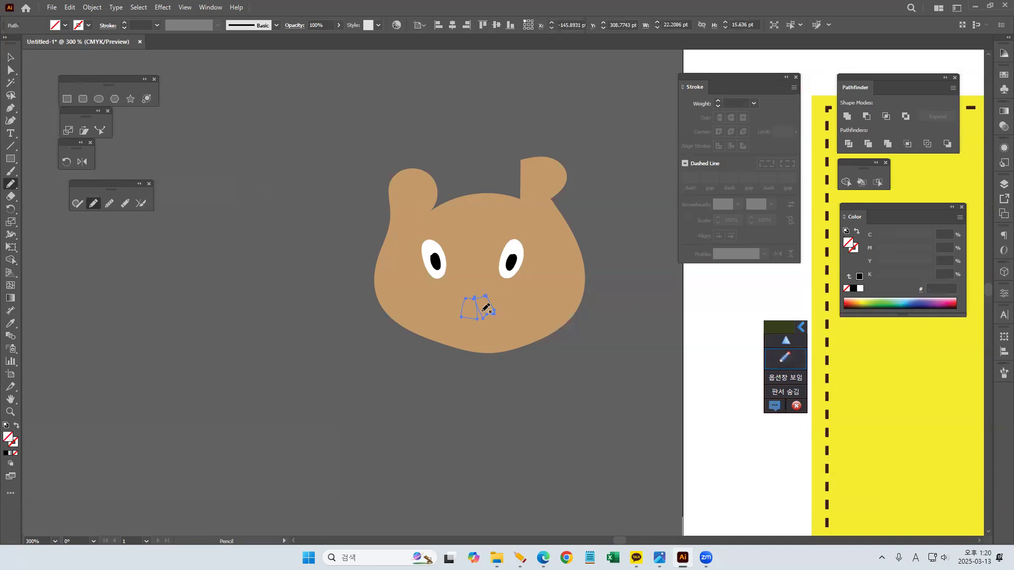
left_click(65, 26)
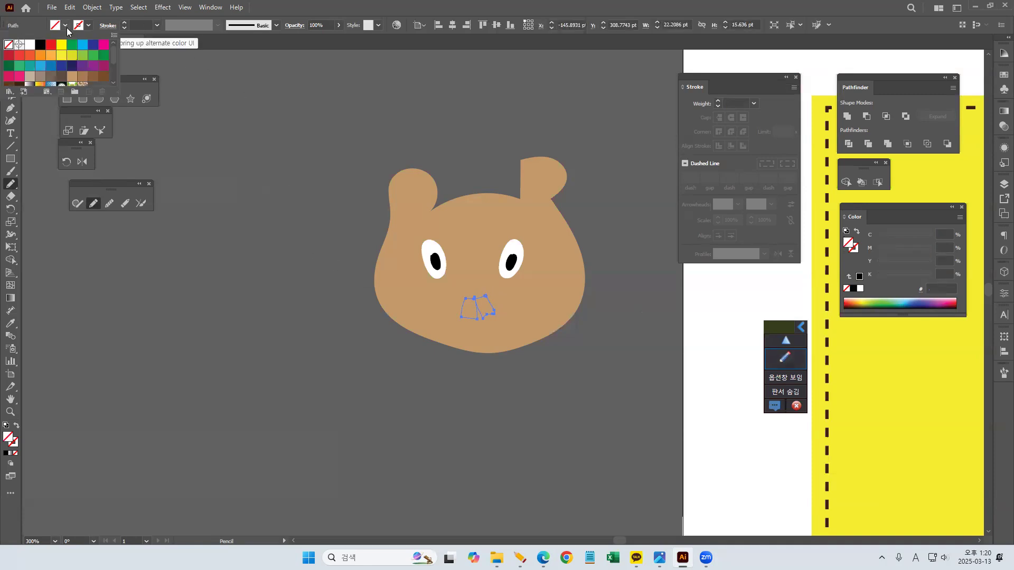
left_click(30, 45)
left_click(405, 9)
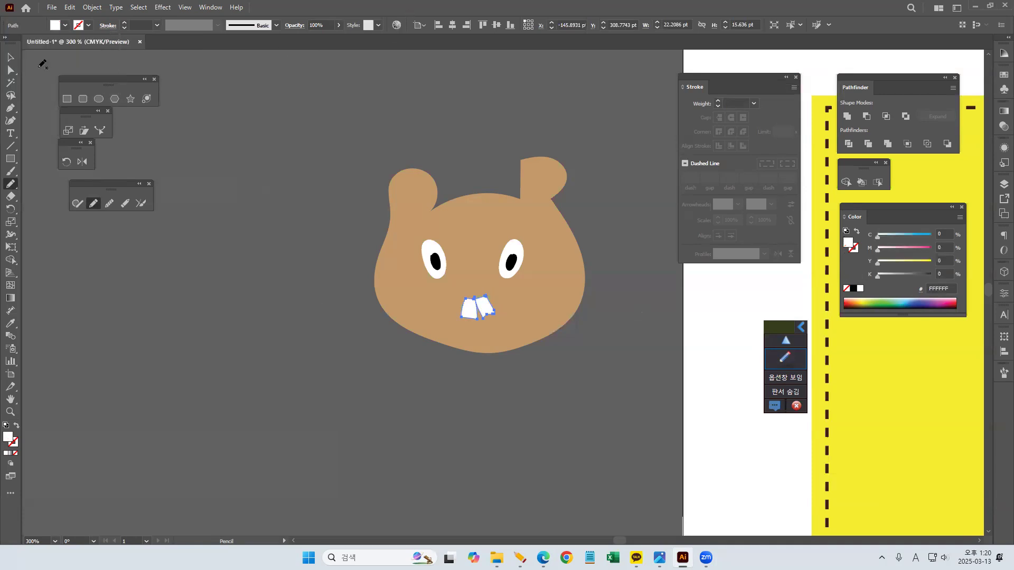
left_click(10, 57)
left_click(349, 477)
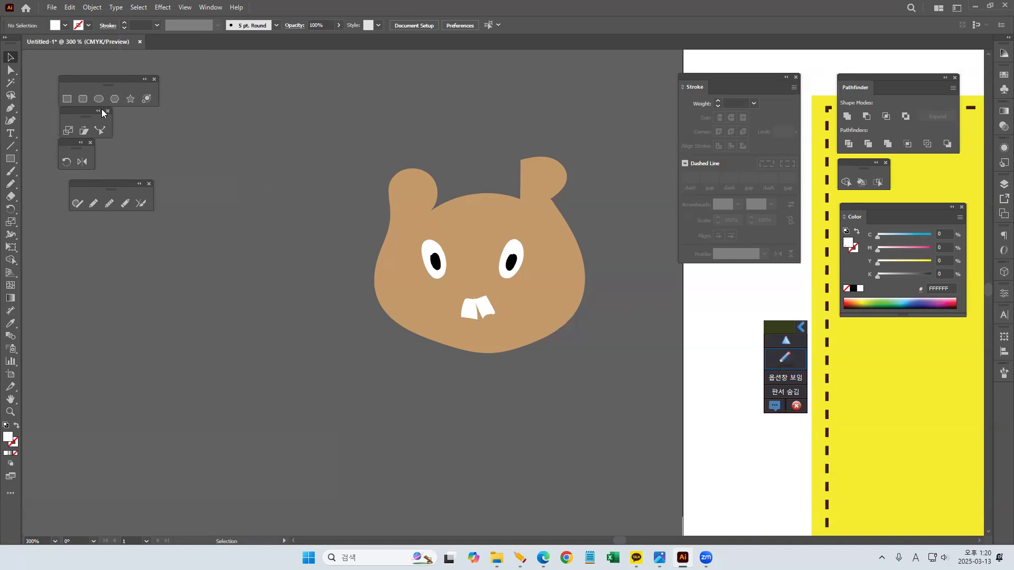
- Draw a curved mouth line about 23 × 4.5 pt along the upper edge of the teeth with the Pencil tool and give it a red stroke
left_click(94, 203)
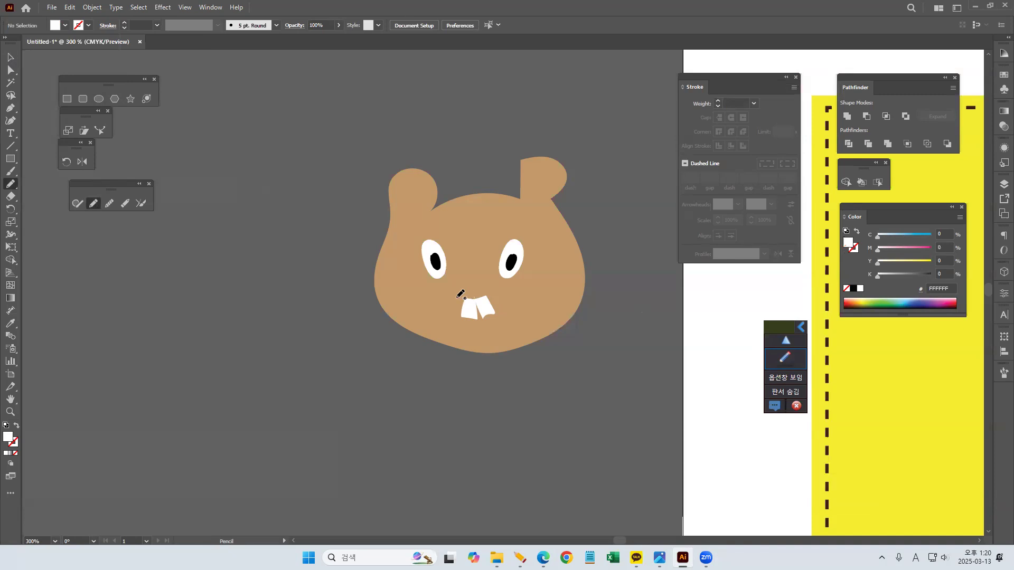
left_click_drag(459, 298, 493, 301)
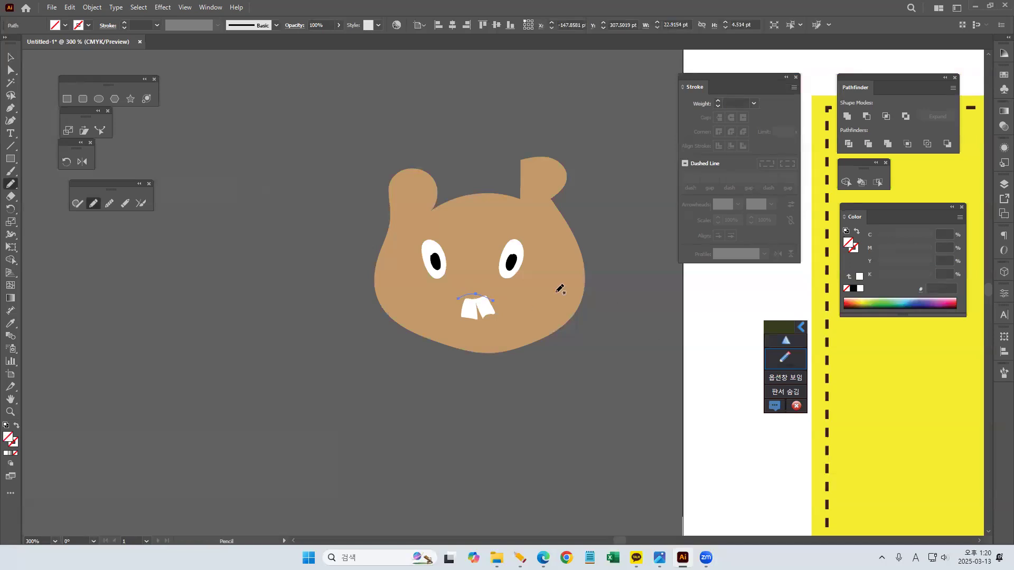
left_click(89, 25)
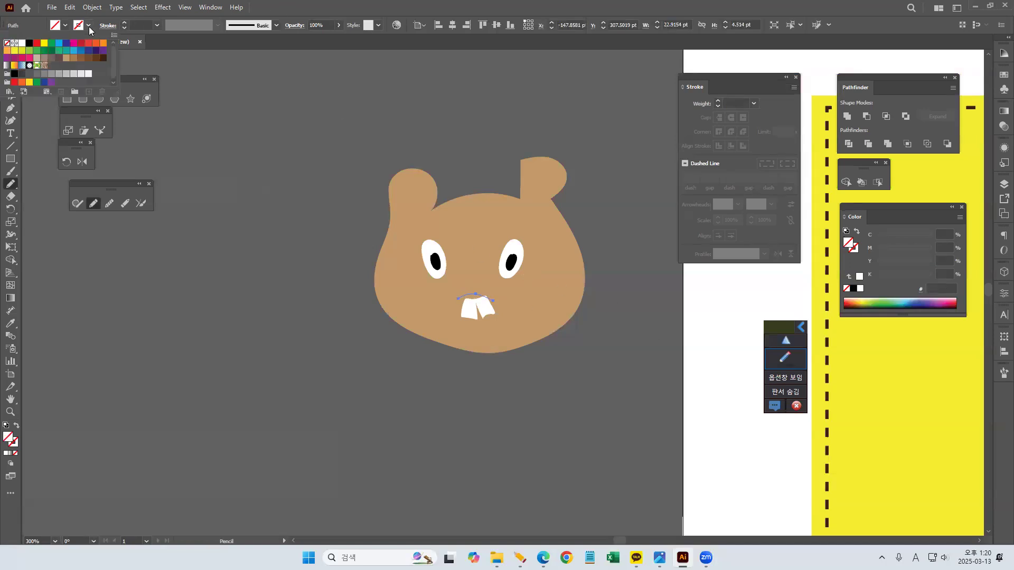
left_click(36, 44)
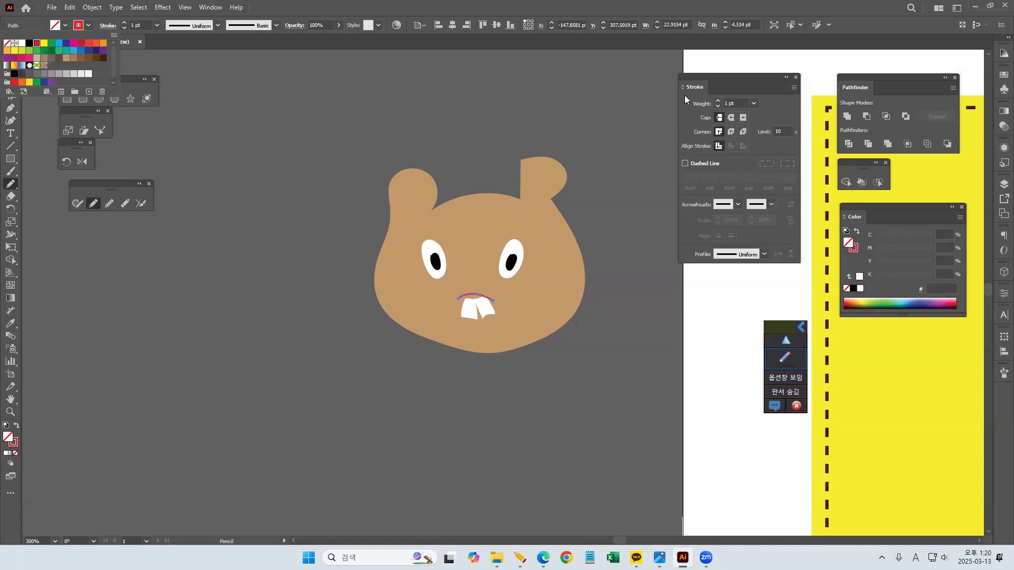
left_click(715, 76)
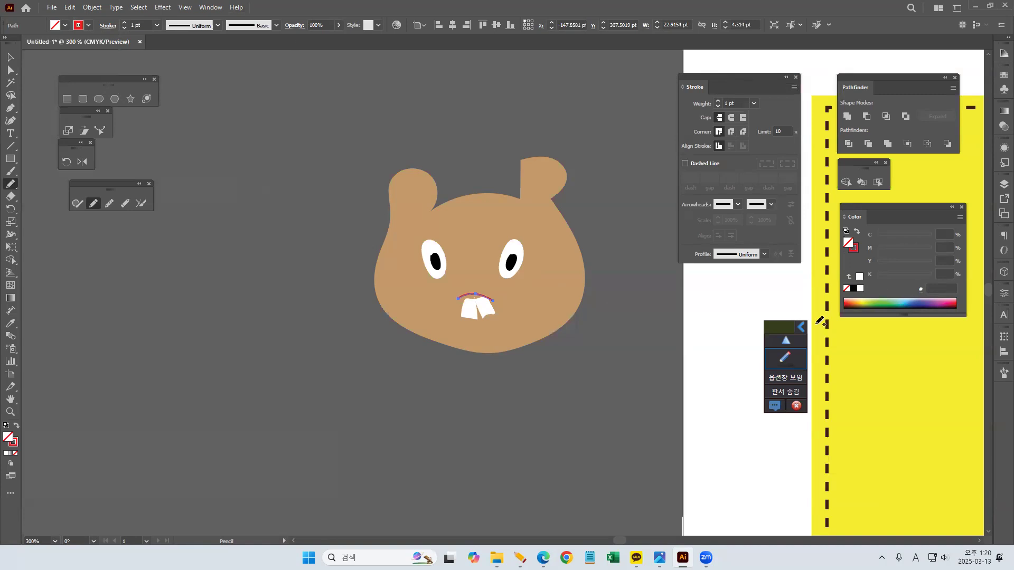
left_click(782, 360)
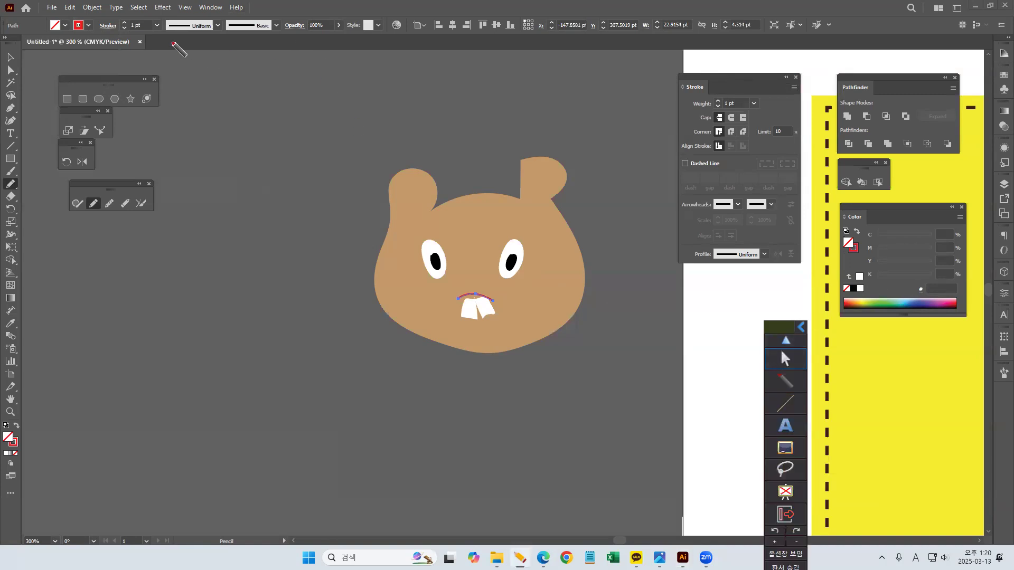
mouse_move(121, 41)
left_mouse_down()
mouse_move(150, 15)
mouse_move(158, 31)
mouse_move(139, 38)
left_mouse_up()
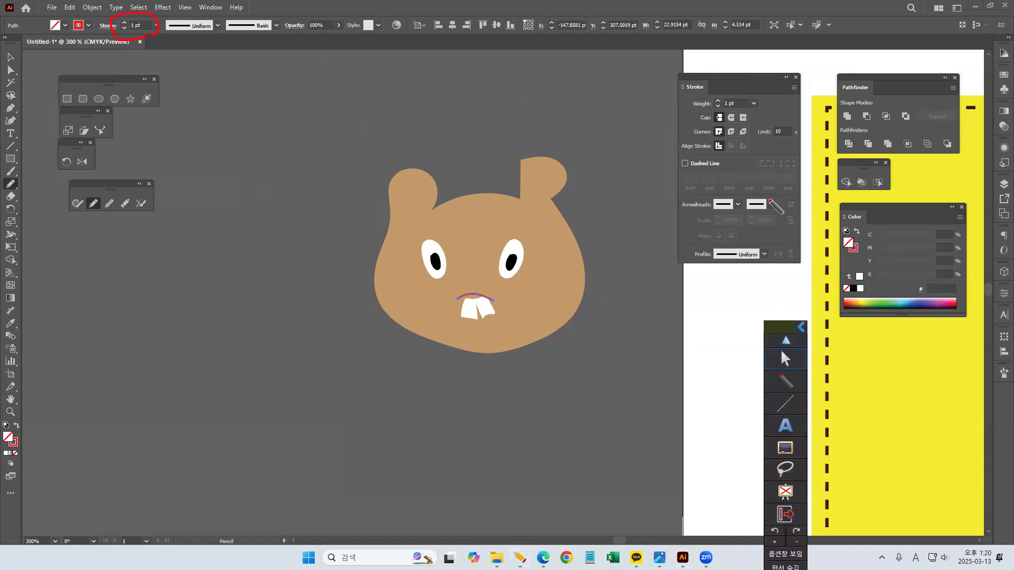
mouse_move(682, 91)
left_mouse_down()
mouse_move(708, 91)
mouse_move(711, 81)
mouse_move(682, 81)
mouse_move(680, 90)
left_mouse_up()
mouse_move(741, 105)
left_mouse_down()
mouse_move(694, 108)
mouse_move(702, 97)
mouse_move(758, 94)
mouse_move(748, 113)
left_mouse_up()
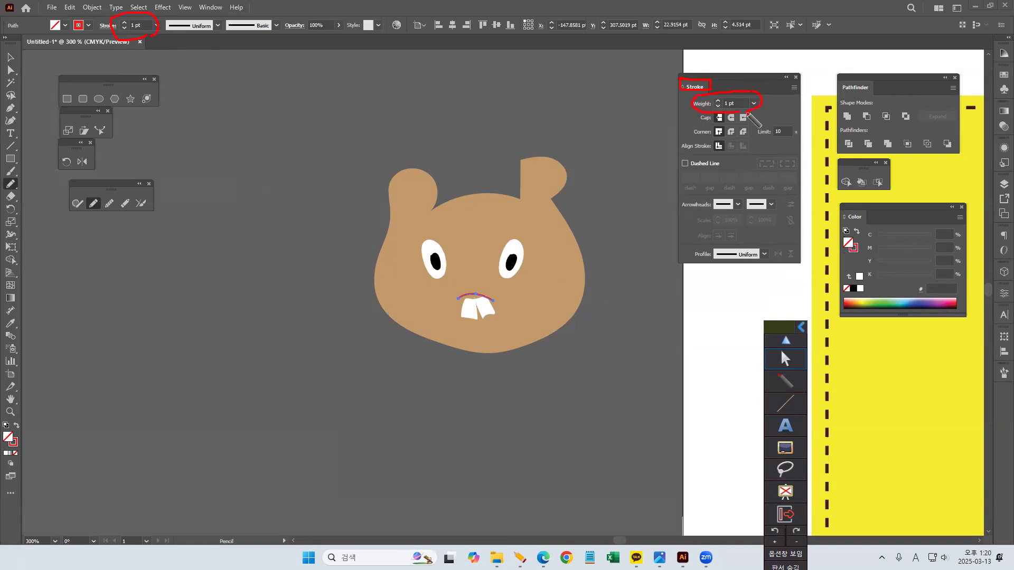
left_click(788, 449)
left_click(755, 446)
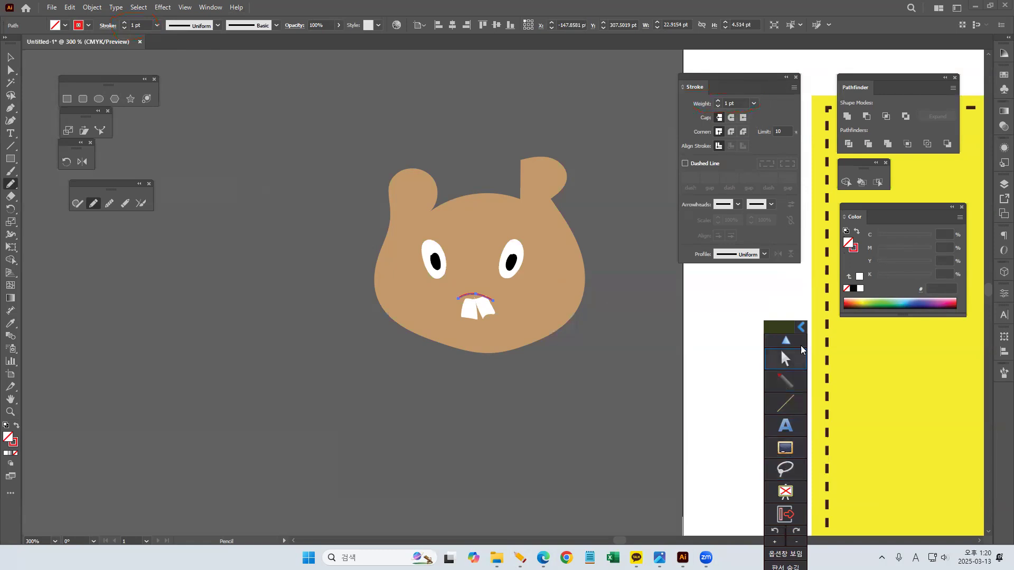
left_click(792, 362)
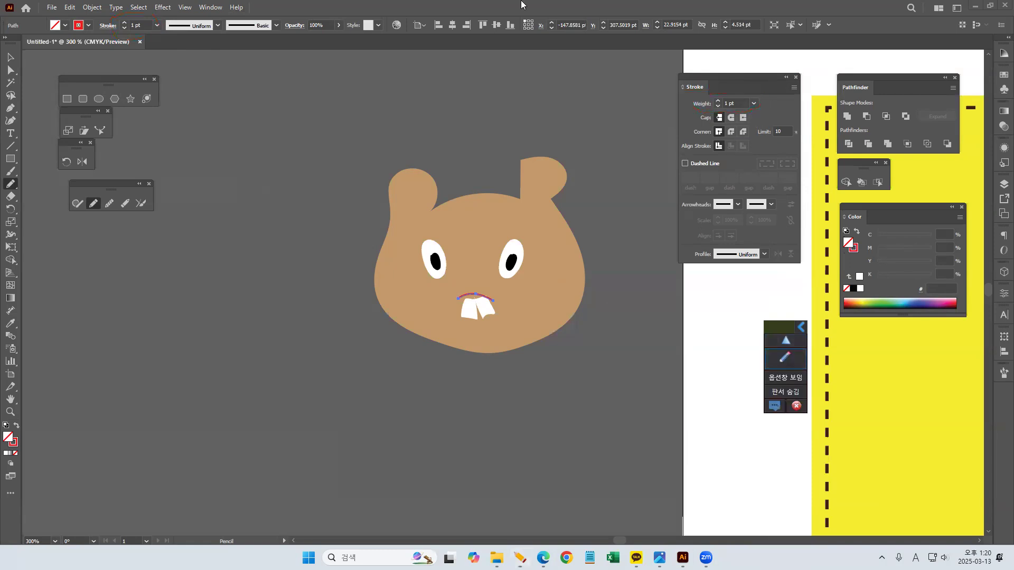
- Set the red mouth line's stroke weight to 2 pt
left_click(125, 23)
left_click(12, 58)
left_click(286, 322)
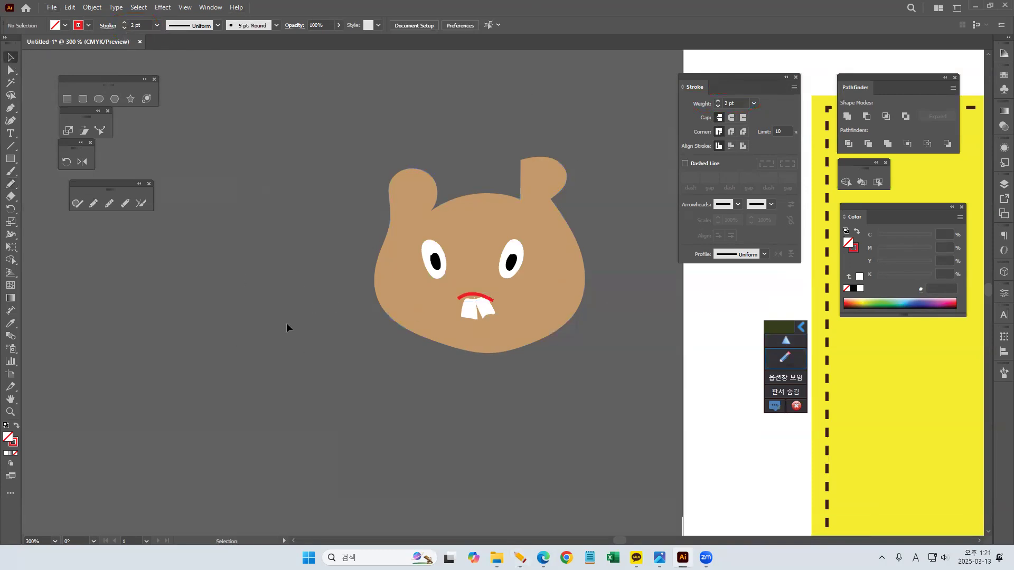
- Move the red mouth line down about 2 pt over the teeth and rotate it slightly counterclockwise
left_click(479, 299)
left_click(454, 381)
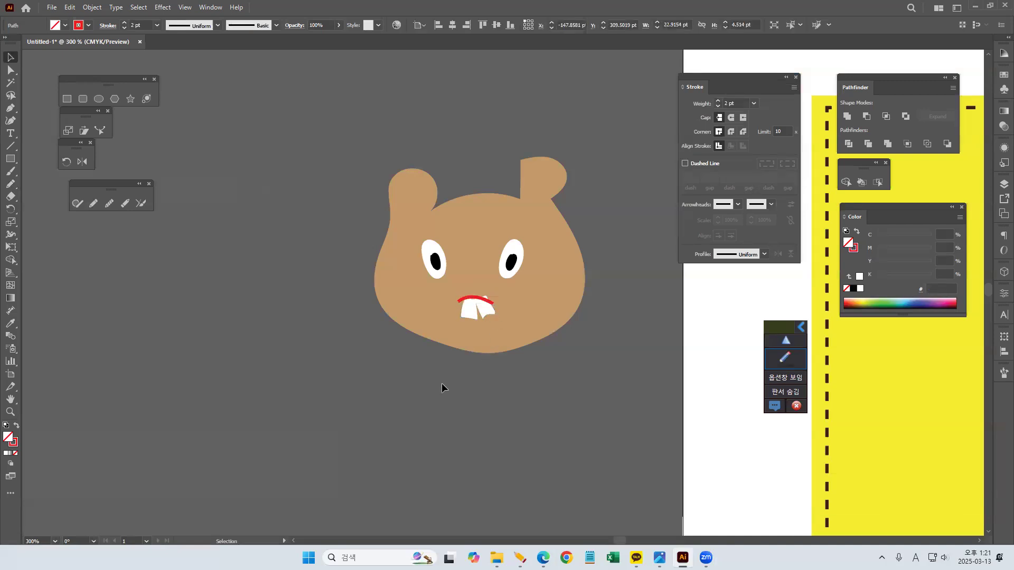
left_click(489, 301)
left_click_drag(497, 295, 497, 290)
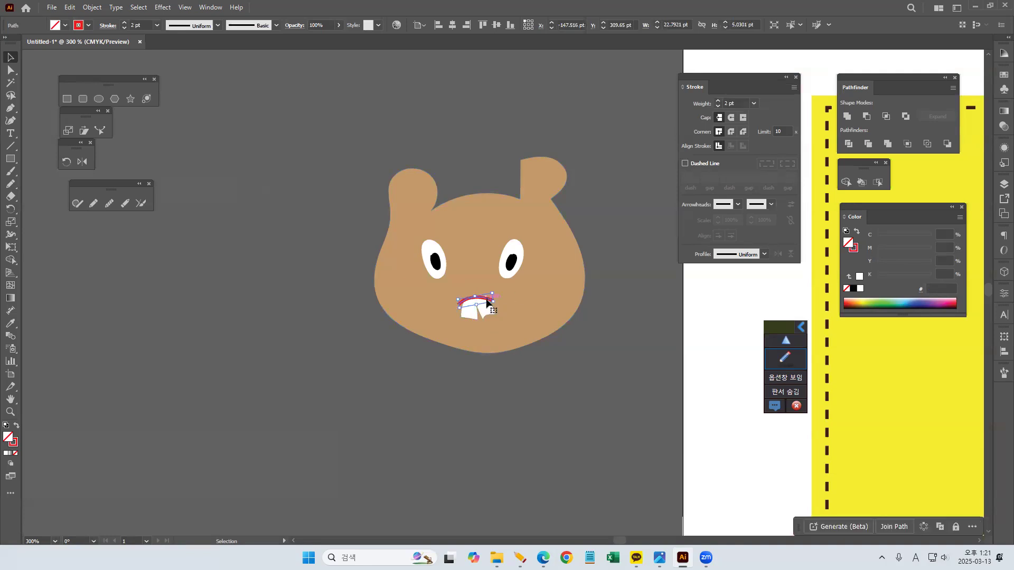
left_click(520, 423)
- Group all parts of the bear face and move the group slightly up and toward the artboard
scroll(487, 414, "down", 3)
left_click_drag(429, 311, 312, 316)
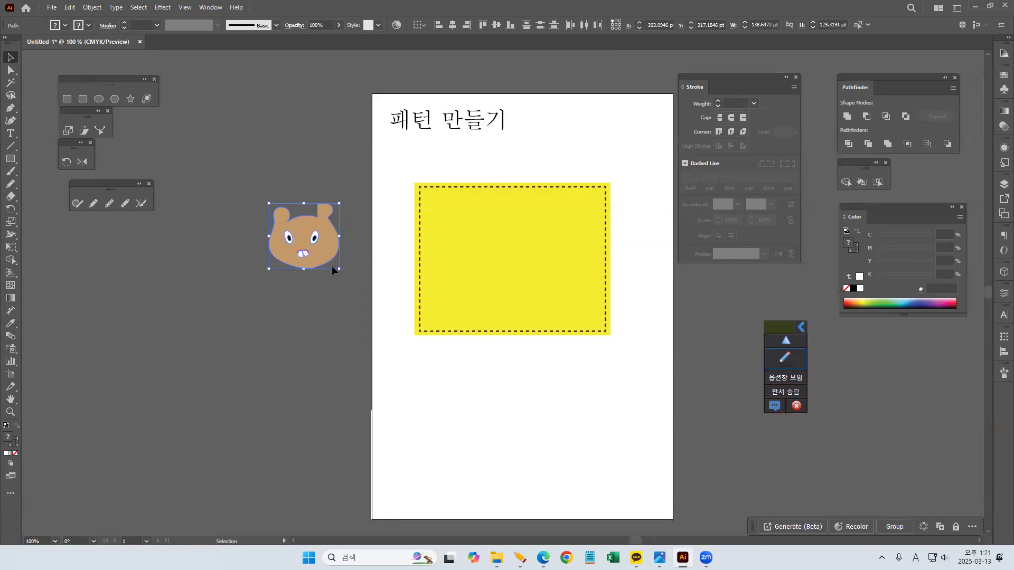
right_click(313, 255)
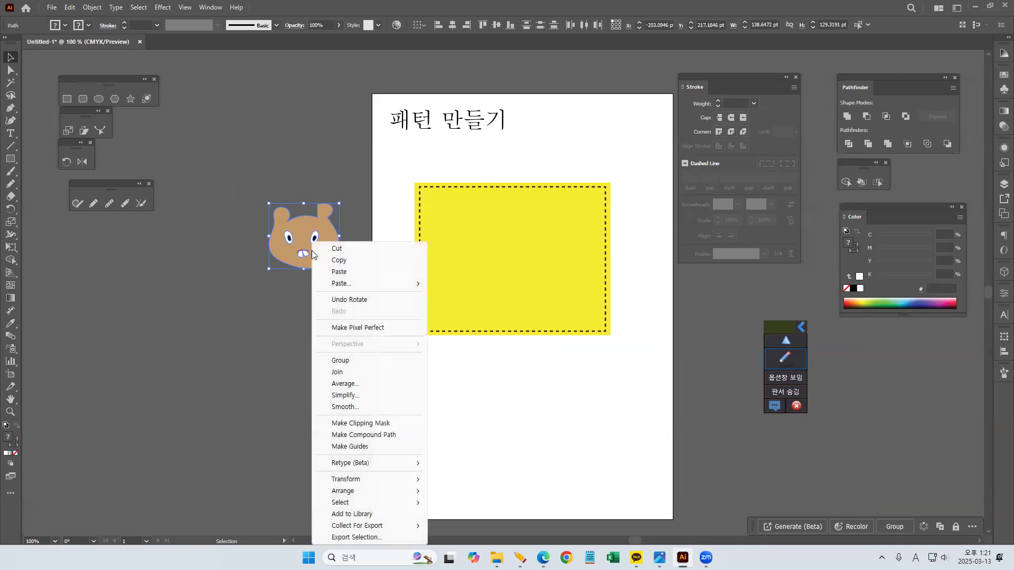
left_click(342, 361)
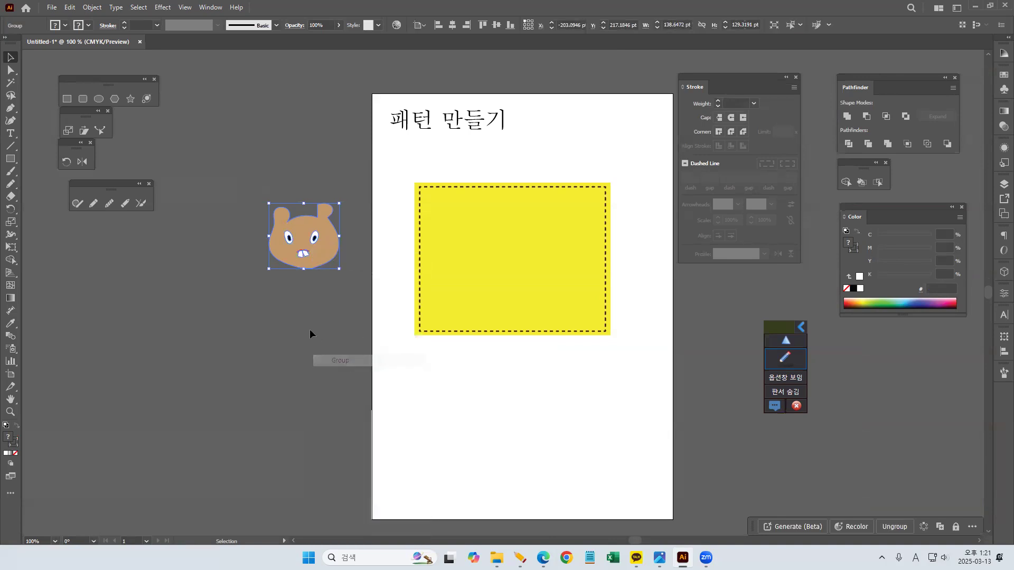
left_click(300, 337)
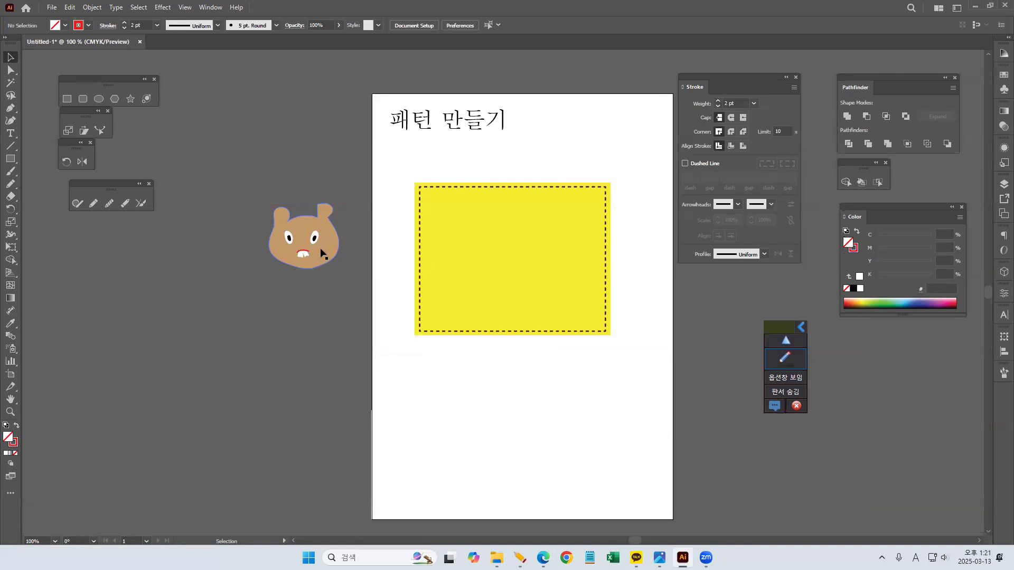
left_click_drag(322, 253, 333, 228)
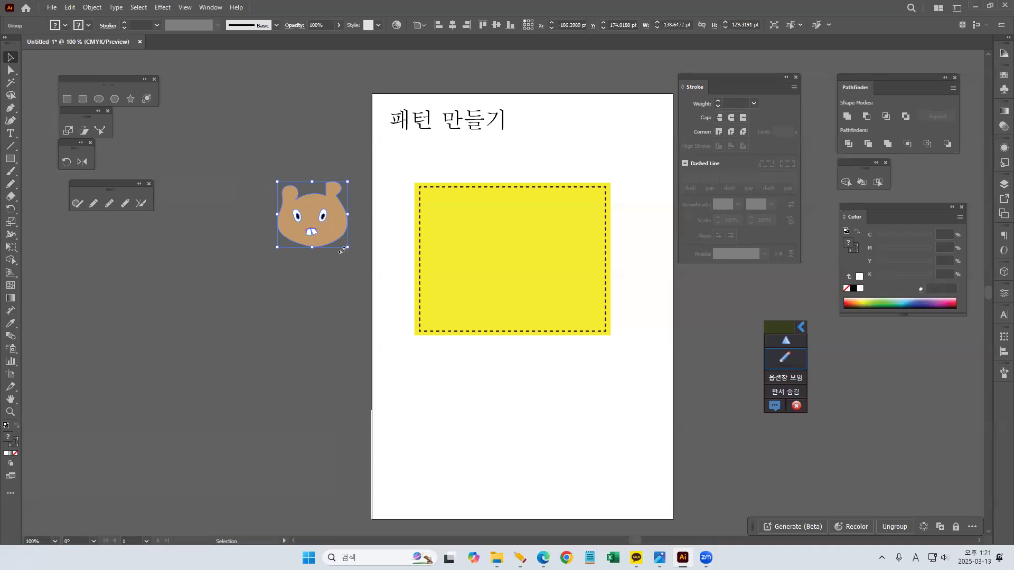
left_click(350, 249)
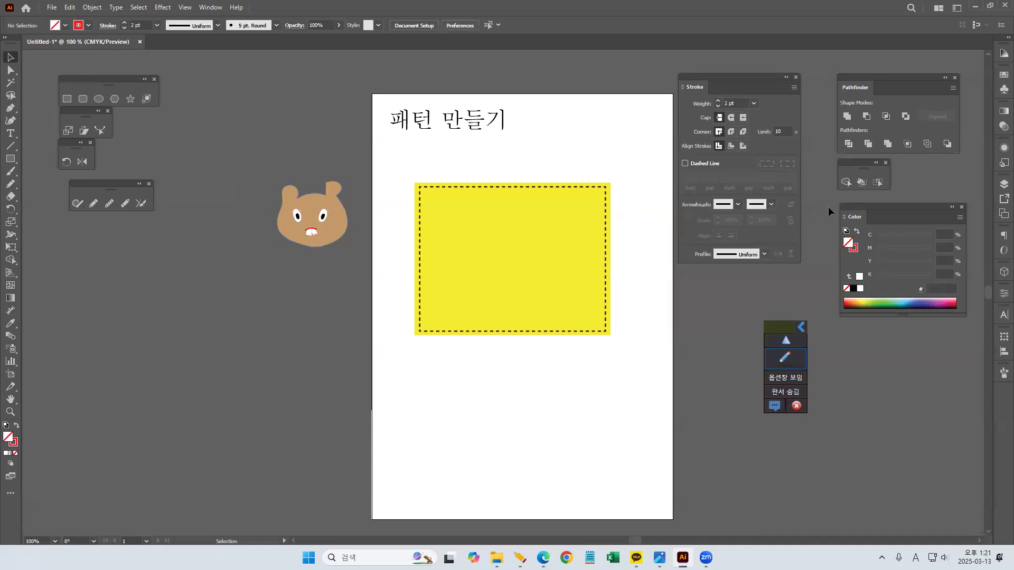
- Open the Swatches panel and detach it as a floating panel beside the bear face
left_click(1004, 74)
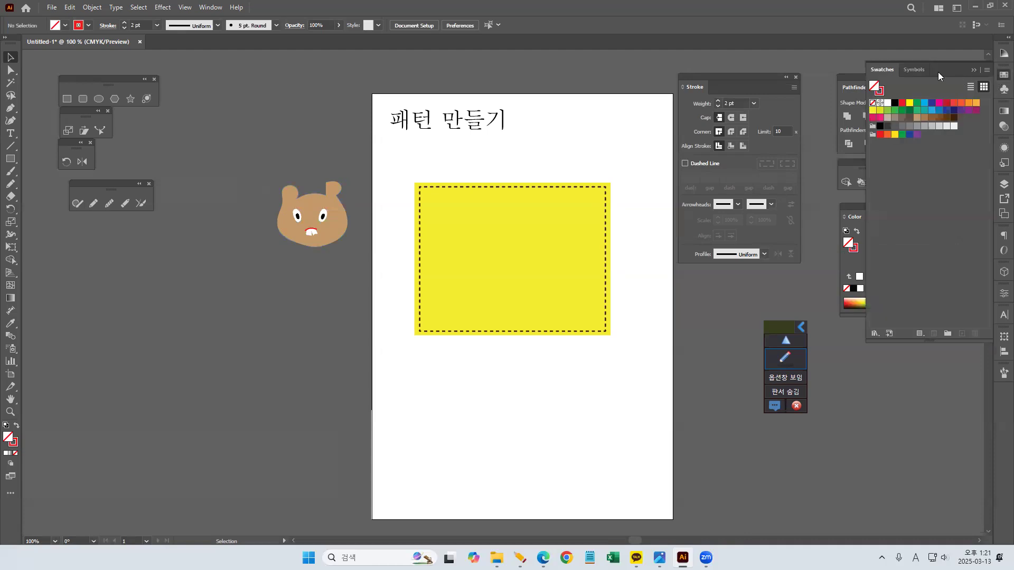
left_click_drag(883, 69, 166, 126)
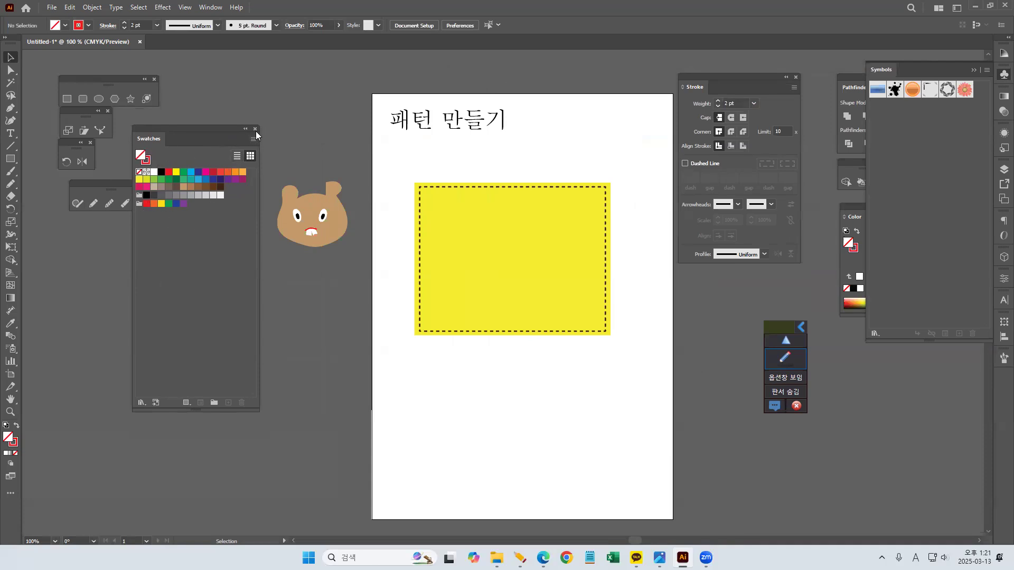
- Return the floating Swatches panel to the dock and make a new pattern from the grouped bear face
left_click_drag(215, 130, 1002, 94)
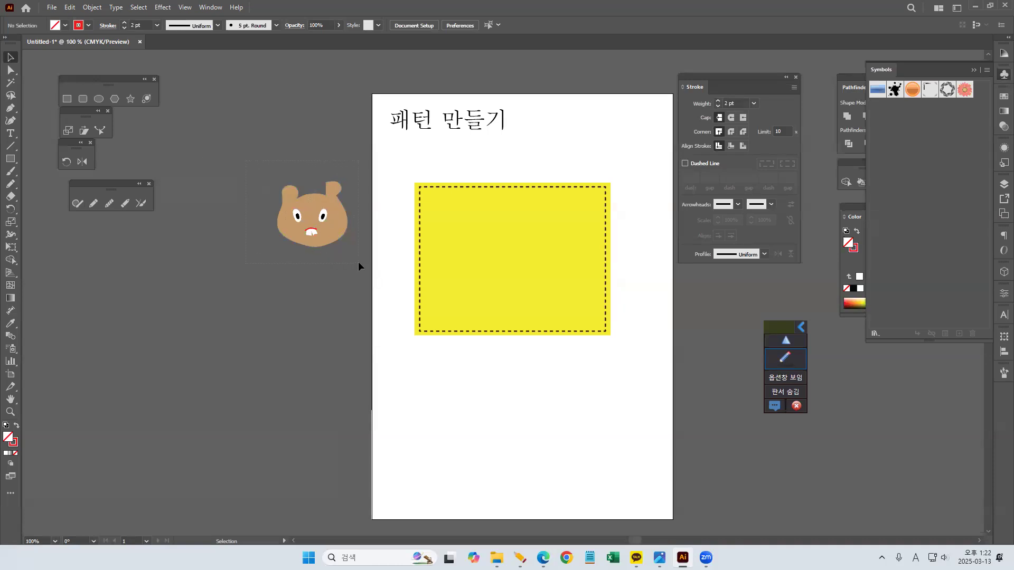
left_click_drag(362, 261, 362, 261)
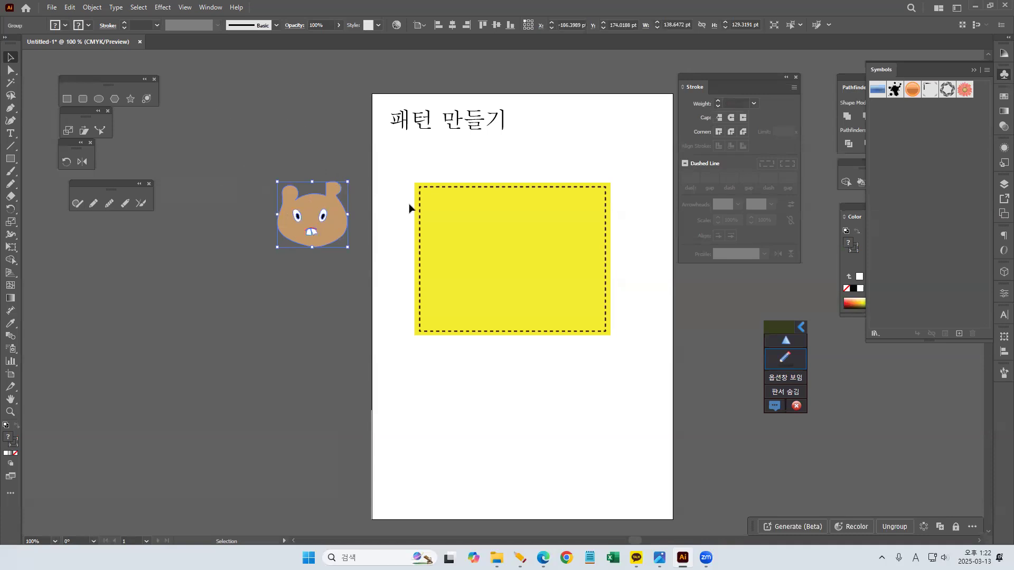
left_click(785, 359)
mouse_move(83, 17)
left_mouse_down()
mouse_move(108, 8)
mouse_move(83, 16)
left_mouse_up()
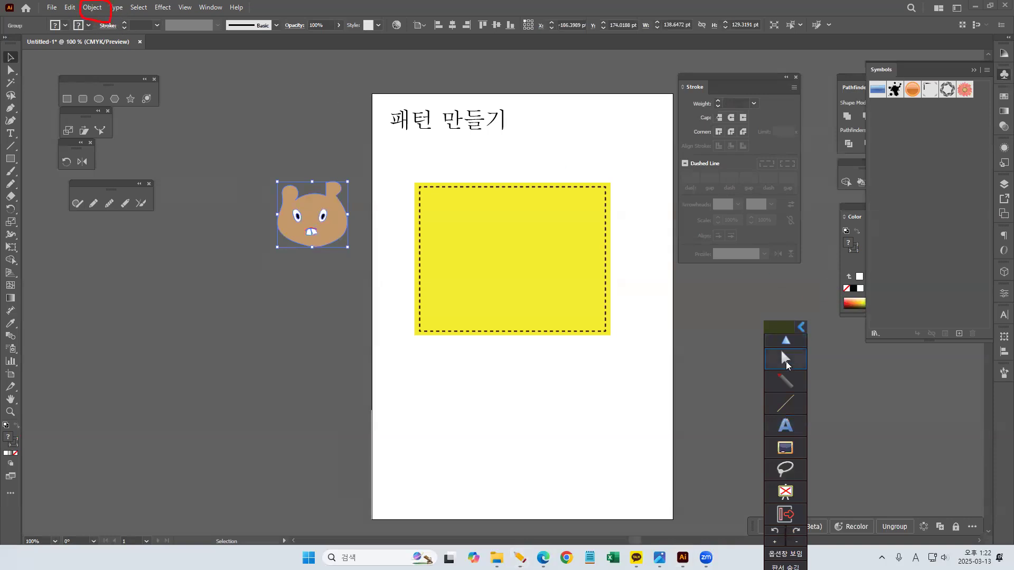
left_click(786, 361)
left_click(87, 11)
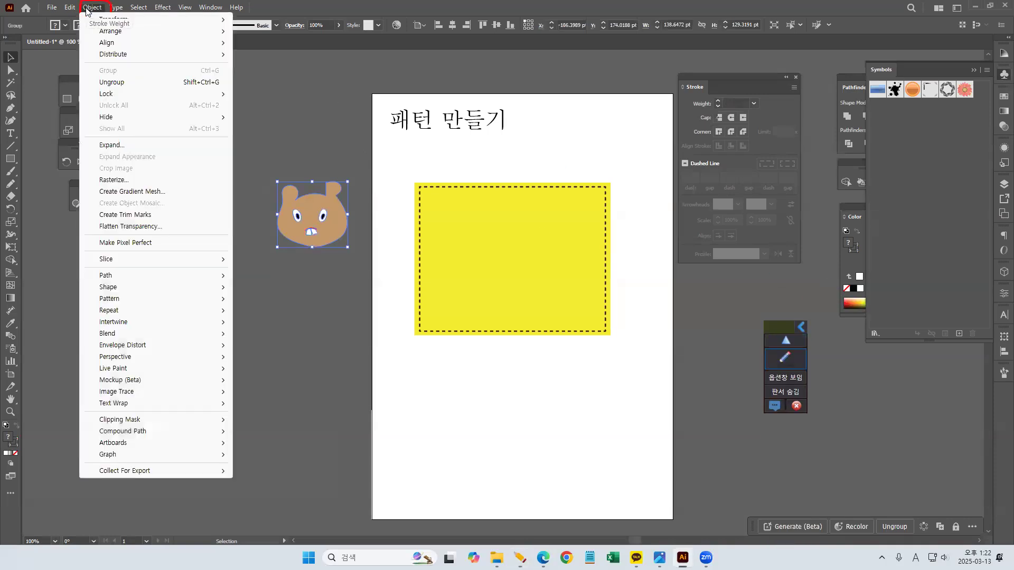
mouse_move(213, 366)
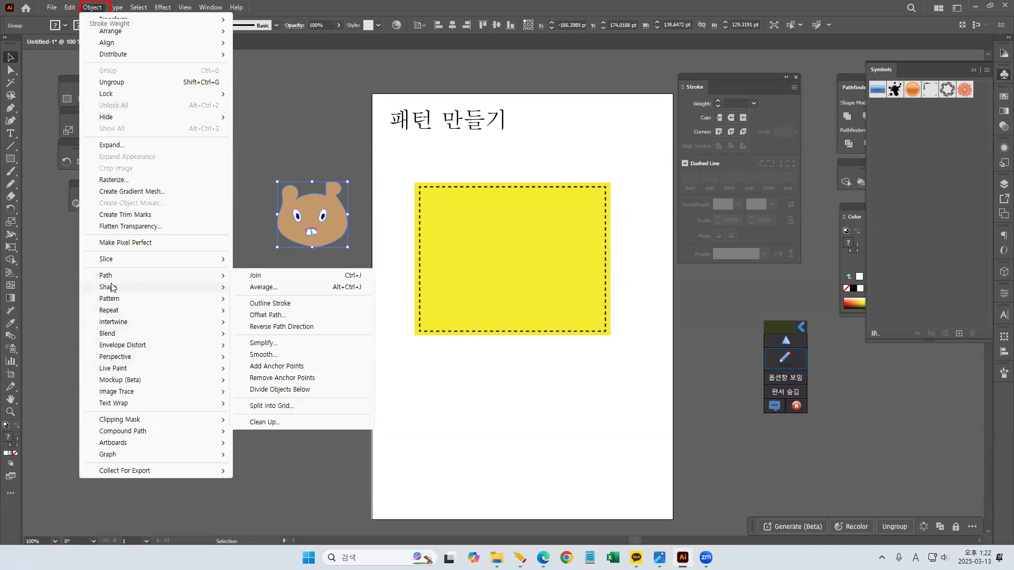
mouse_move(131, 313)
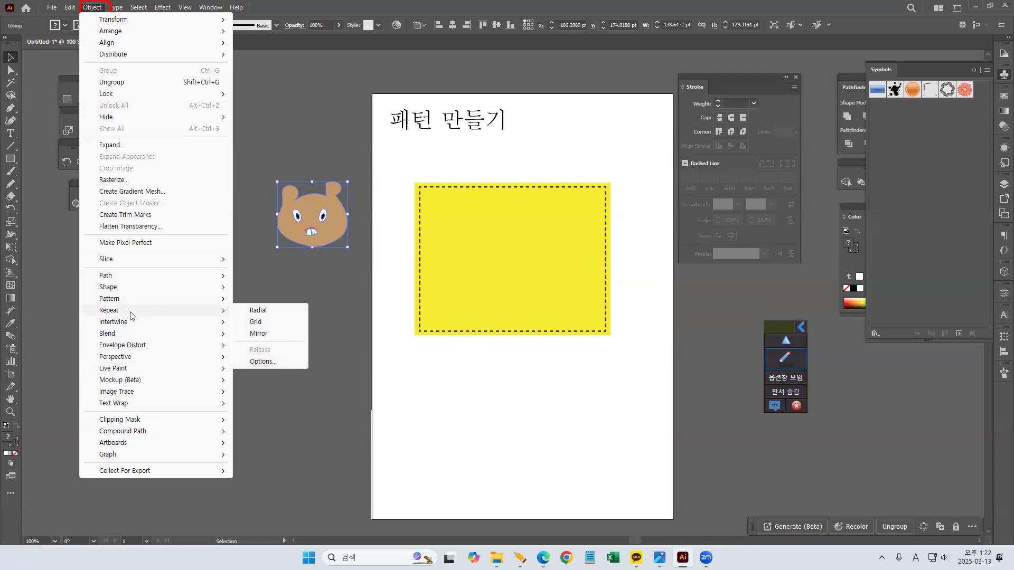
mouse_move(120, 300)
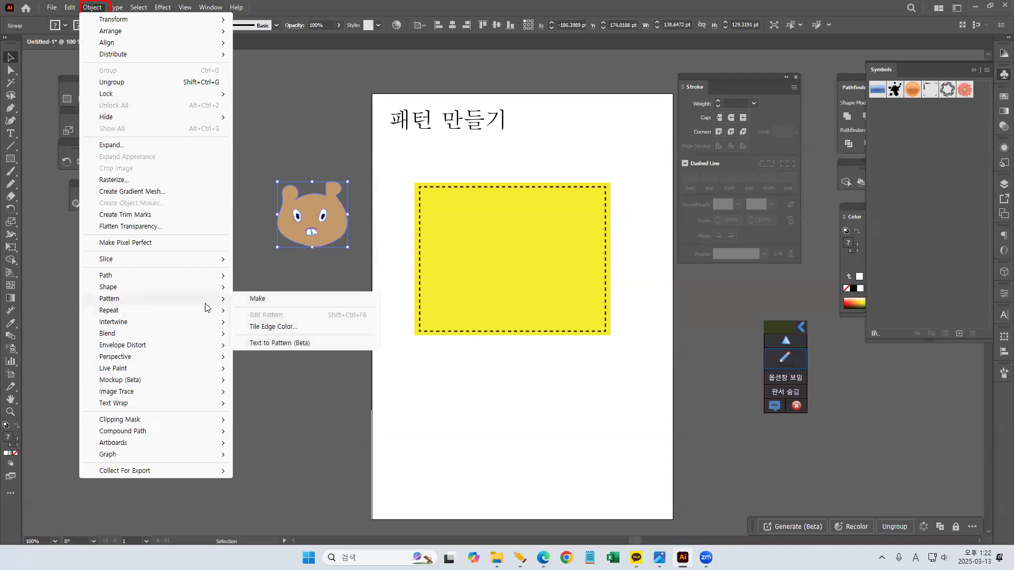
left_click(268, 302)
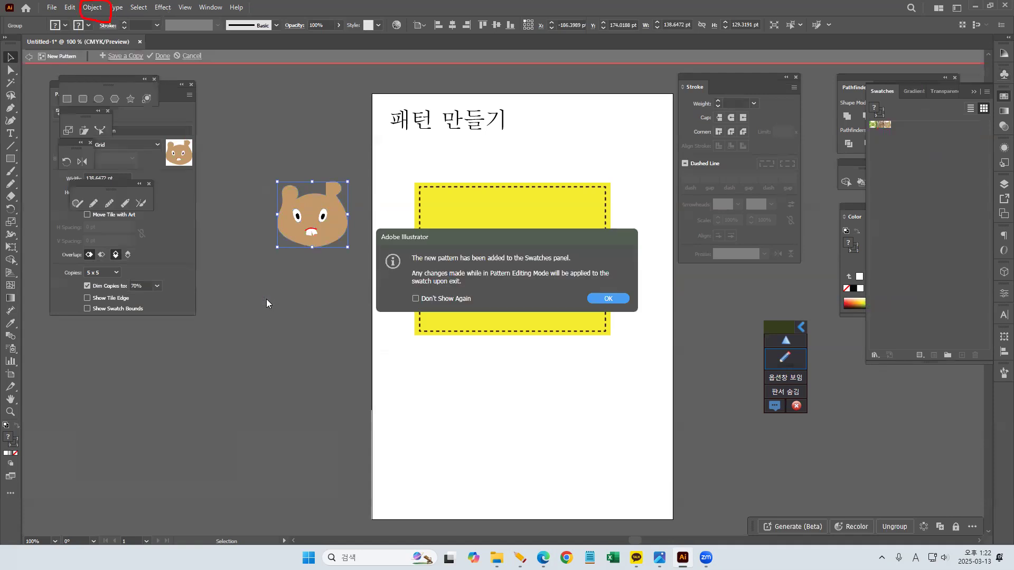
left_click(608, 299)
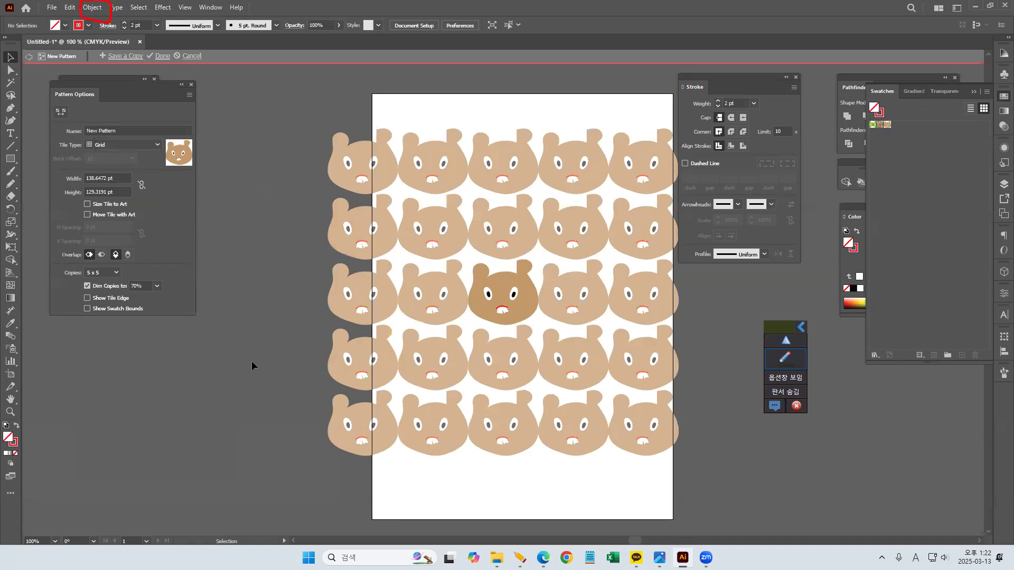
left_click(792, 377)
mouse_move(893, 135)
left_mouse_down()
mouse_move(883, 136)
mouse_move(882, 122)
mouse_move(894, 119)
mouse_move(895, 132)
left_mouse_up()
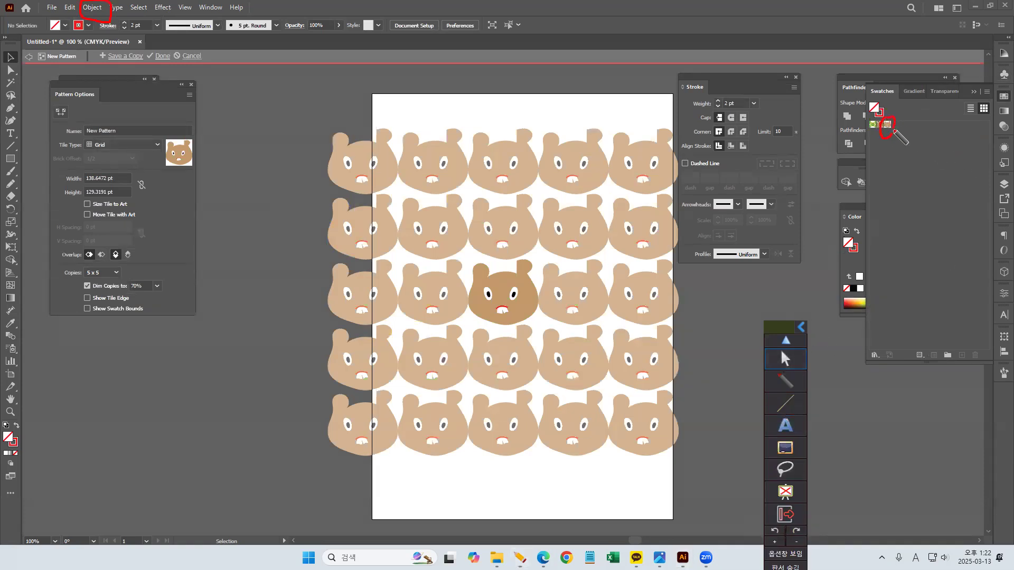
left_click(787, 362)
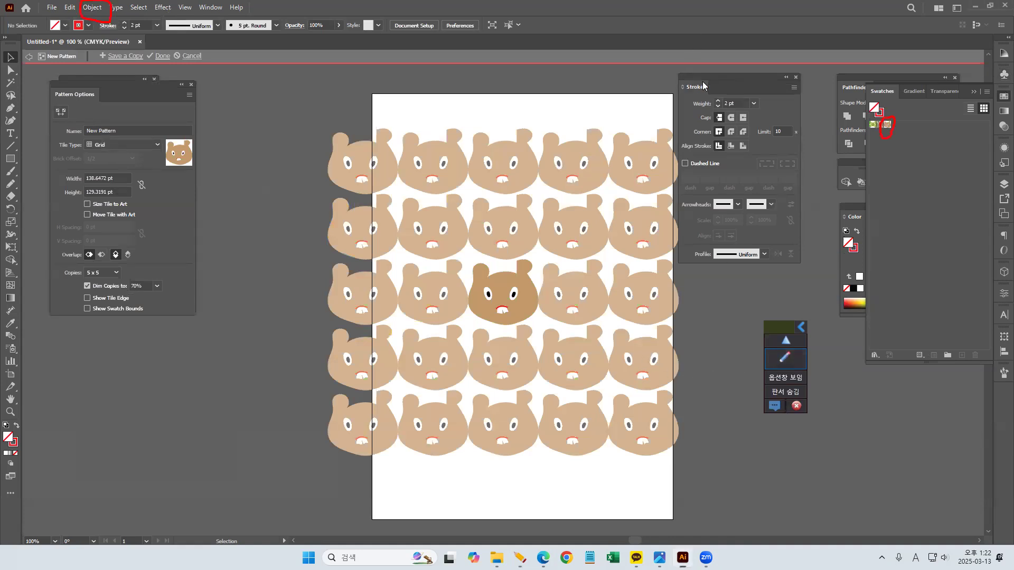
- Move the Stroke panel clear of the artboard and show the pattern's tile edge
left_click_drag(695, 78, 731, 80)
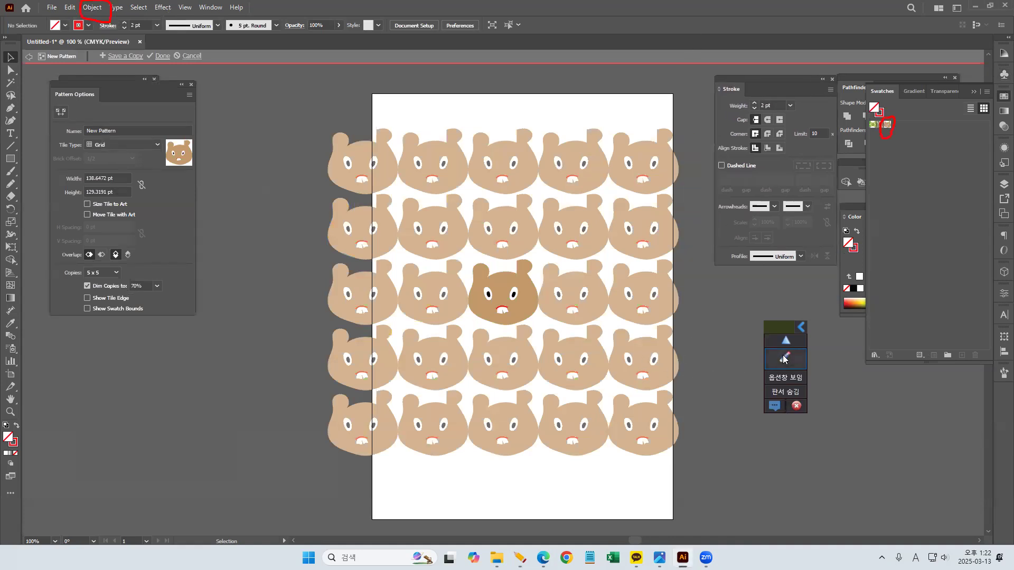
left_click(88, 299)
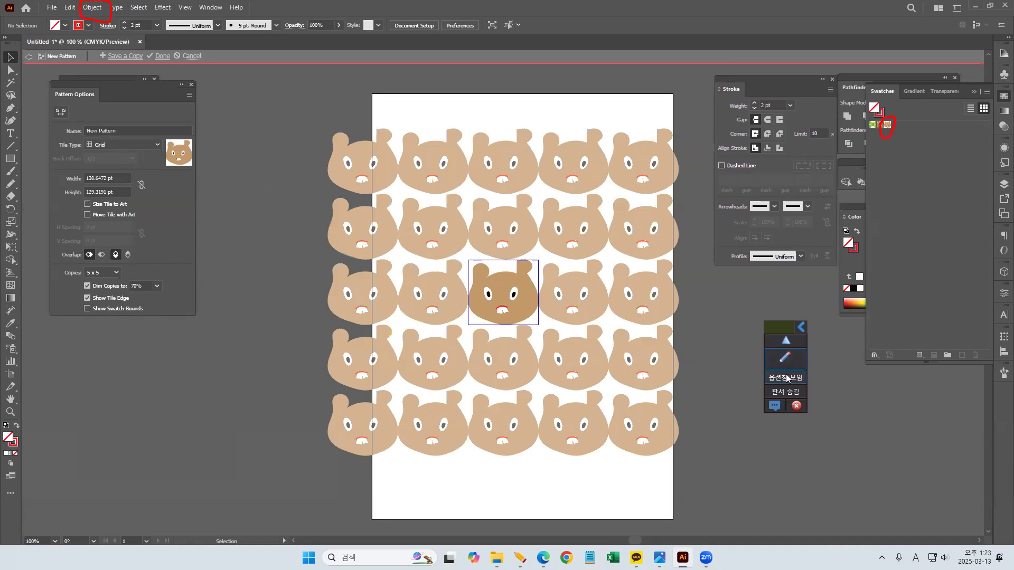
left_click(782, 357)
mouse_move(467, 260)
left_mouse_down()
mouse_move(540, 262)
mouse_move(547, 321)
mouse_move(465, 330)
mouse_move(472, 263)
mouse_move(486, 285)
mouse_move(506, 268)
mouse_move(488, 294)
mouse_move(507, 278)
mouse_move(497, 300)
mouse_move(518, 284)
mouse_move(502, 310)
mouse_move(528, 290)
left_mouse_up()
mouse_move(373, 121)
left_mouse_down()
mouse_move(503, 114)
mouse_move(547, 136)
mouse_move(620, 143)
left_mouse_up()
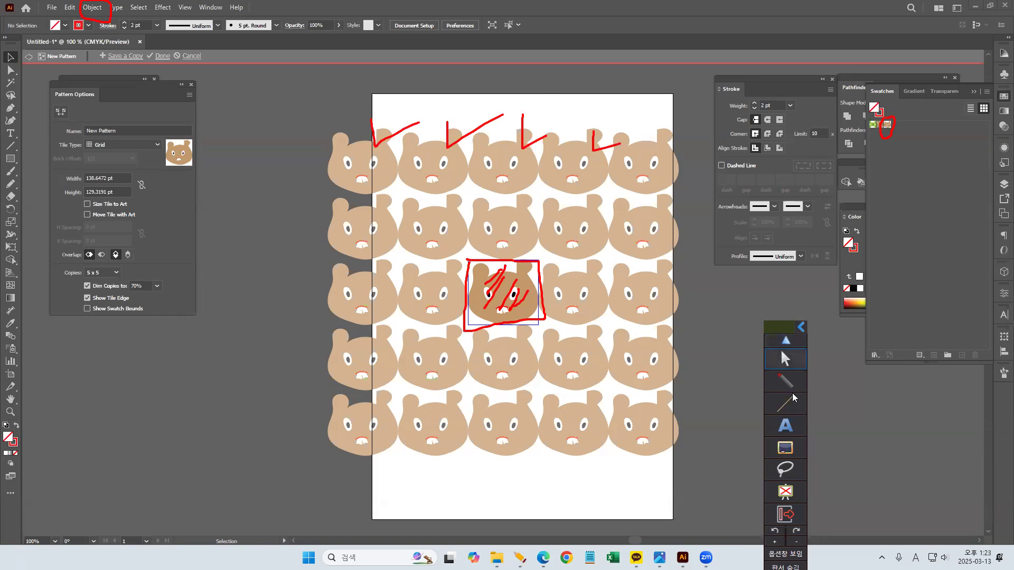
left_click(786, 360)
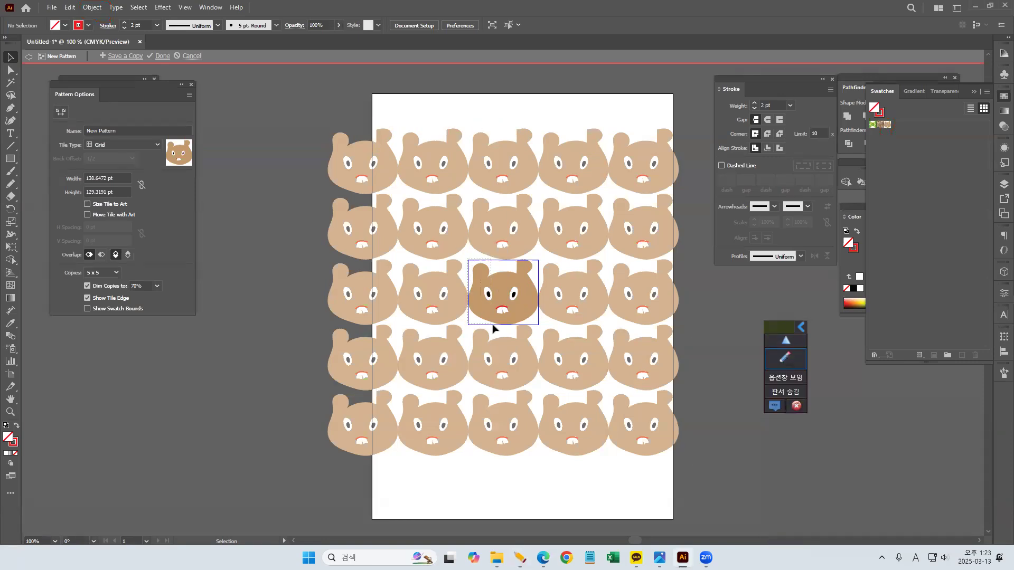
- Scale all parts of the bear motif down around its center to about 117 by 110 pt inside the pattern tile
key("ctrl+a")
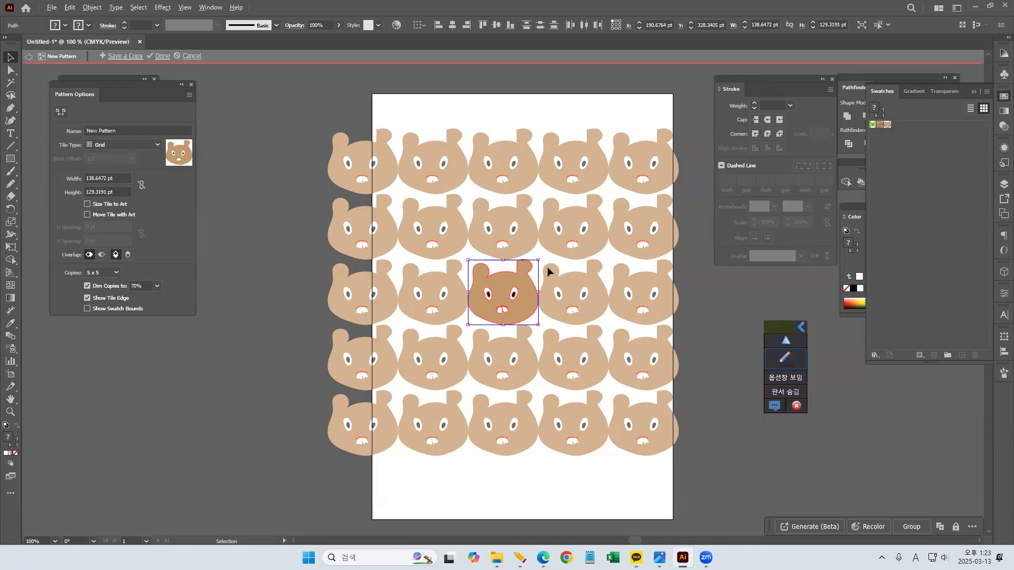
left_click_drag(538, 260, 536, 267)
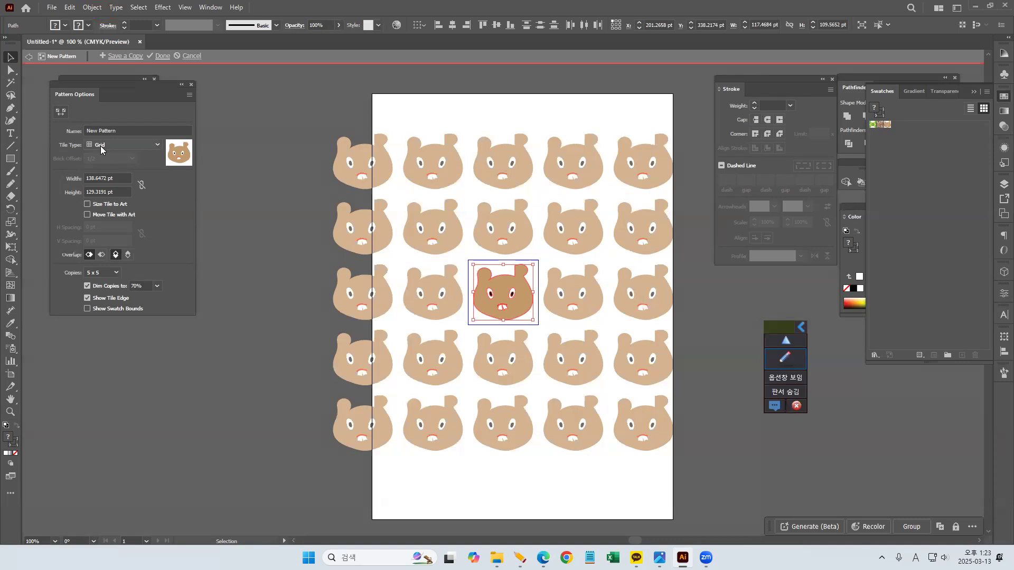
left_click(785, 358)
mouse_move(45, 75)
left_mouse_down()
mouse_move(182, 82)
mouse_move(210, 122)
mouse_move(214, 300)
mouse_move(187, 313)
mouse_move(51, 321)
mouse_move(38, 76)
left_mouse_up()
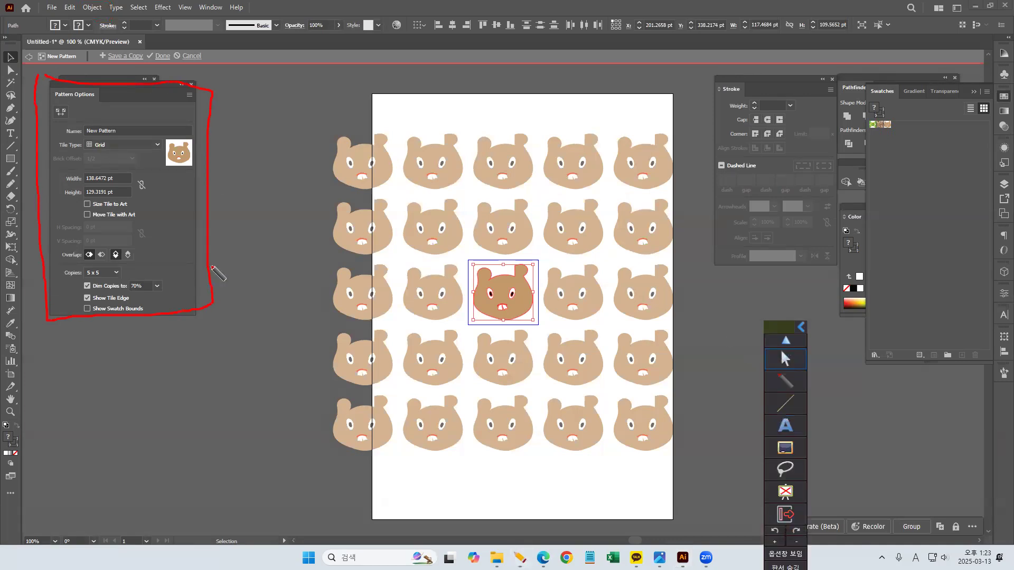
mouse_move(53, 155)
left_mouse_down()
mouse_move(165, 154)
mouse_move(145, 138)
mouse_move(47, 138)
mouse_move(44, 154)
left_mouse_up()
left_click(783, 350)
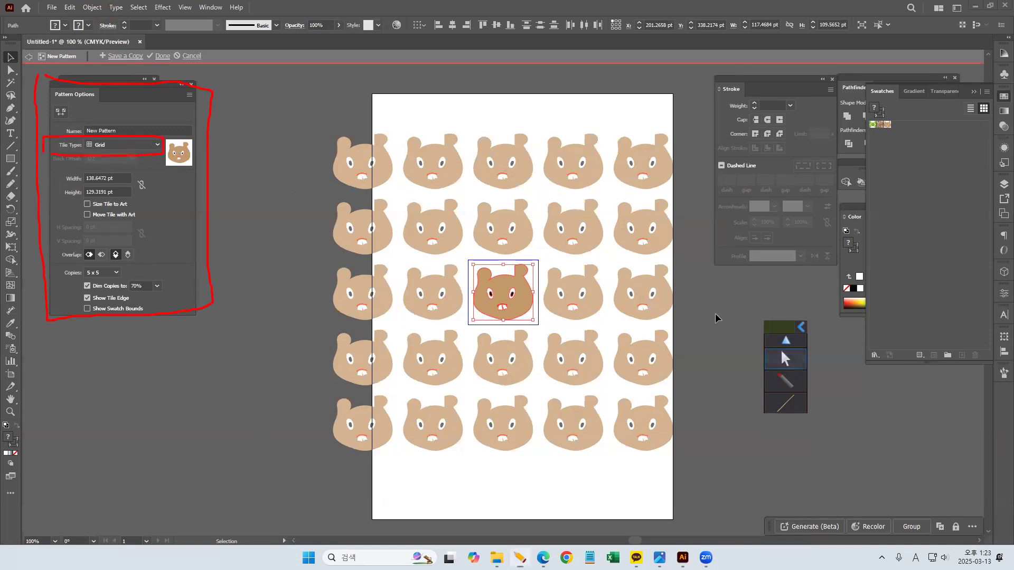
- Try the Brick by Row tile type, settle on Brick by Column, and rotate the bear motif slightly counterclockwise
left_click(159, 146)
left_click(133, 168)
left_click(159, 148)
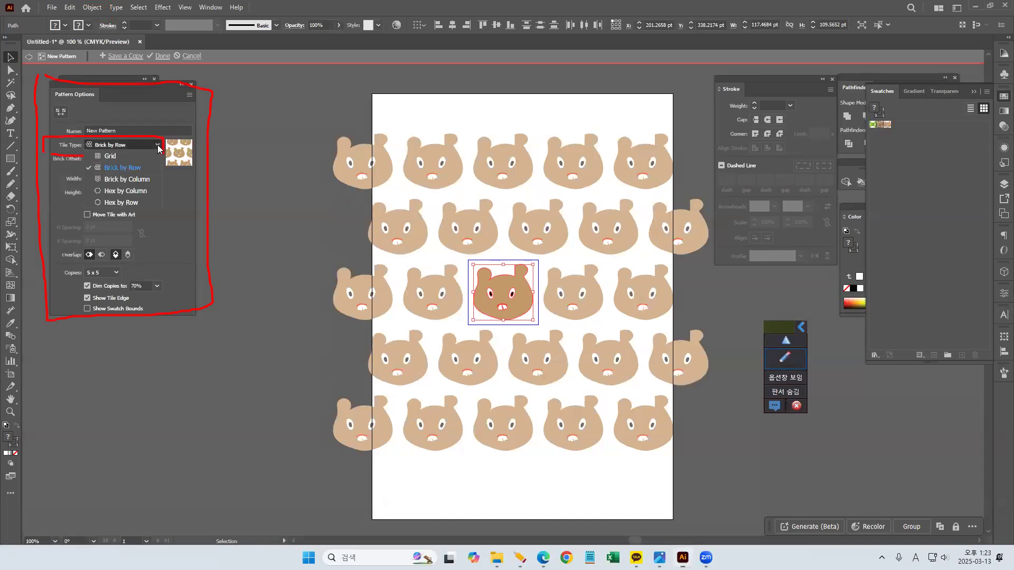
left_click(134, 180)
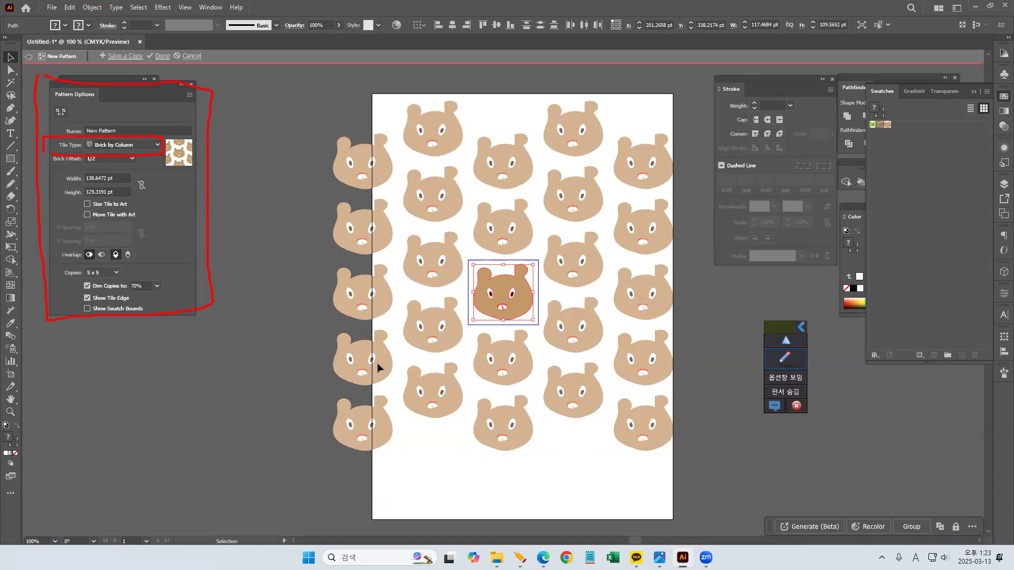
mouse_move(536, 262)
left_mouse_down()
mouse_move(521, 263)
mouse_move(535, 279)
mouse_move(523, 265)
mouse_move(533, 263)
mouse_move(537, 274)
mouse_move(523, 265)
left_mouse_up()
left_click(792, 376)
left_click_drag(253, 64, 295, 64)
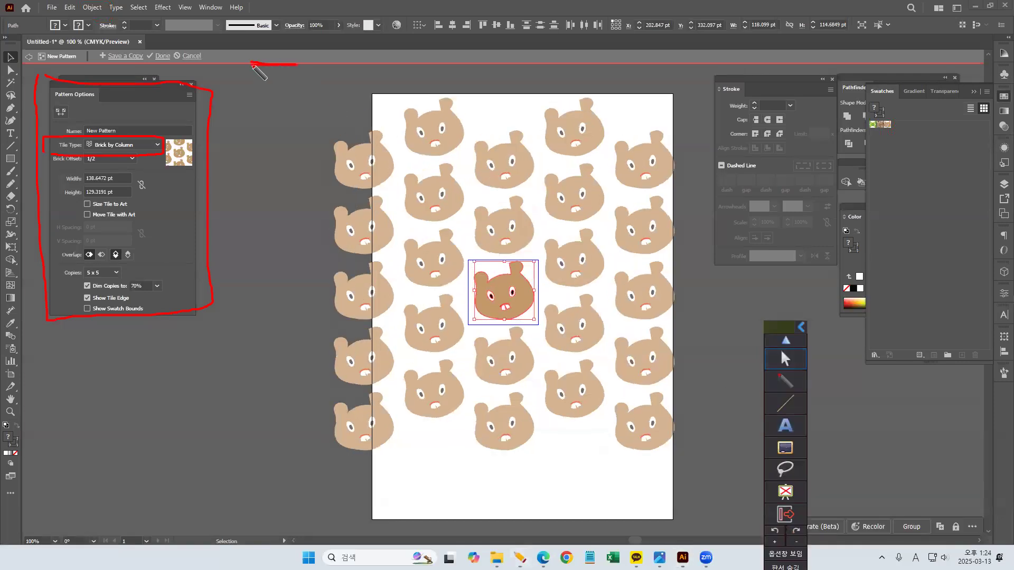
mouse_move(272, 114)
left_mouse_down()
mouse_move(273, 67)
mouse_move(285, 82)
left_mouse_up()
left_click(776, 449)
left_click(750, 452)
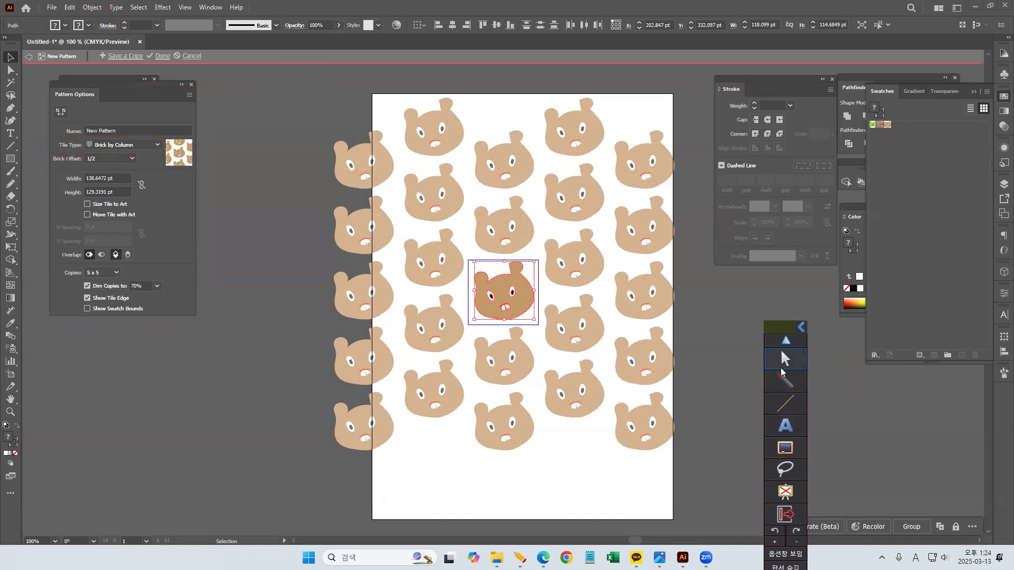
left_click(782, 373)
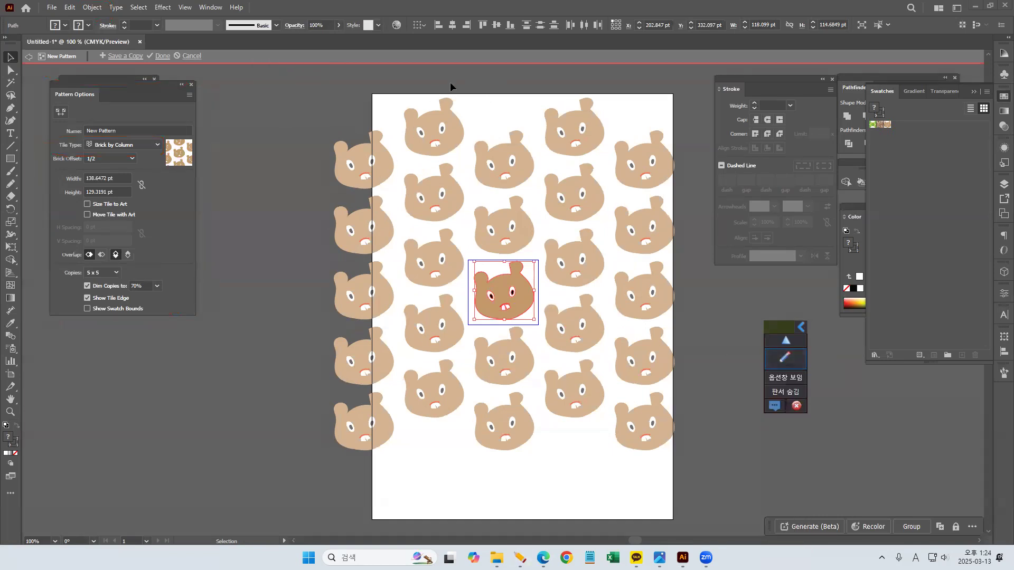
- Exit pattern editing mode with the bear pattern saved and select the yellow rectangle on the artboard
double_click(412, 77)
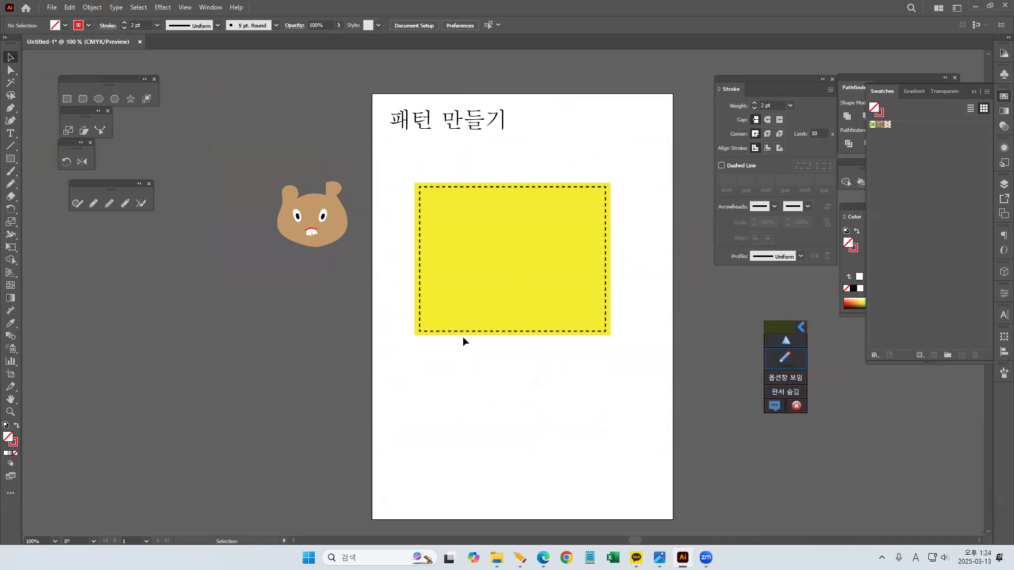
left_click(487, 244)
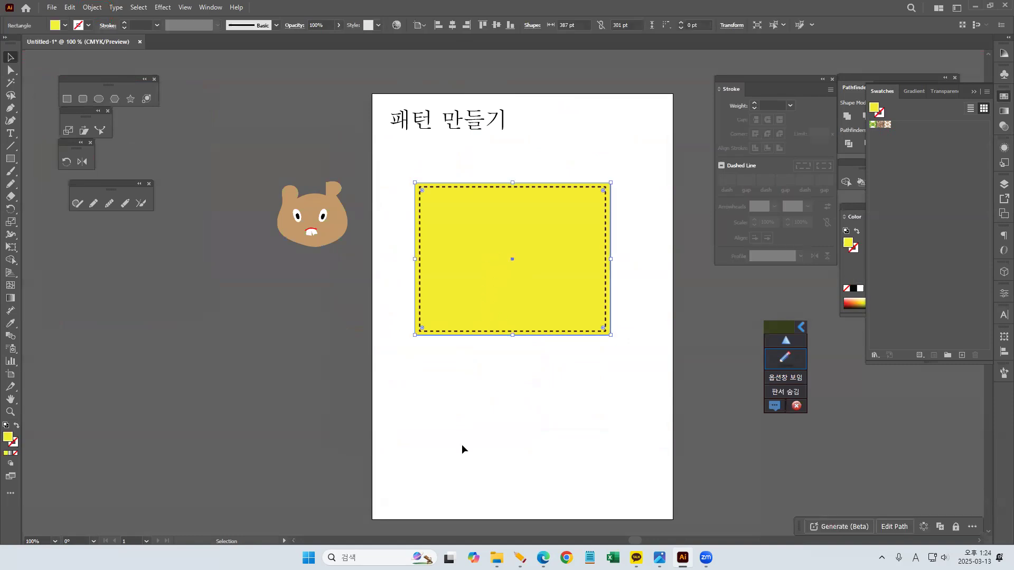
left_click(787, 360)
mouse_move(354, 405)
left_mouse_down()
mouse_move(431, 327)
mouse_move(453, 299)
left_mouse_up()
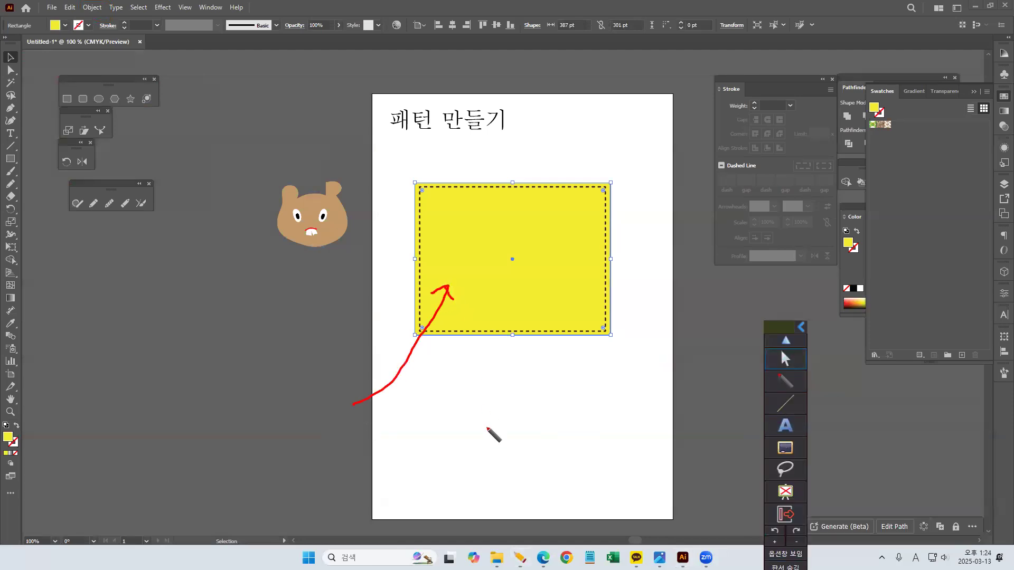
mouse_move(478, 396)
left_mouse_down()
mouse_move(481, 418)
mouse_move(467, 428)
mouse_move(475, 388)
mouse_move(492, 410)
mouse_move(487, 422)
left_mouse_up()
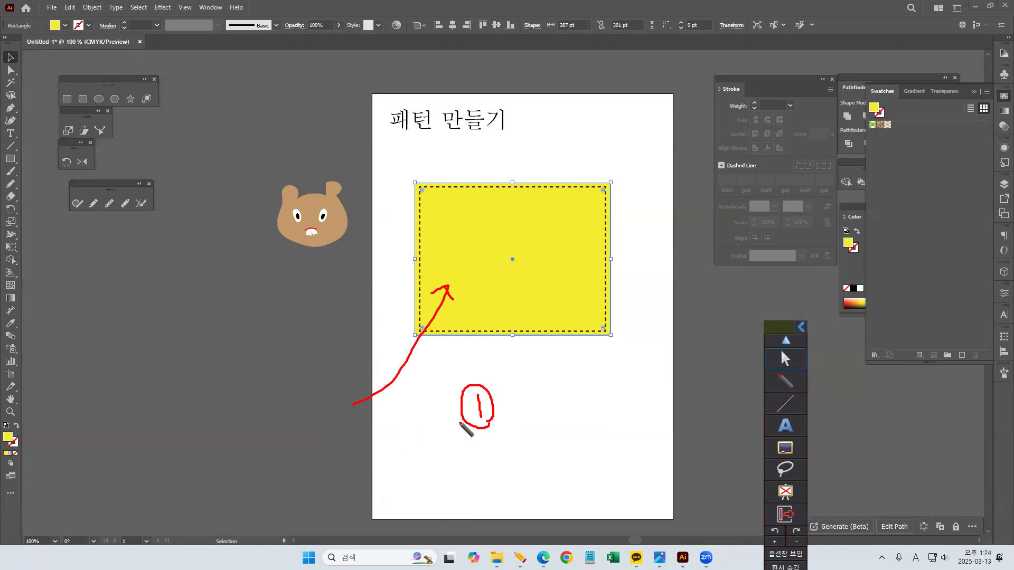
left_click_drag(470, 401, 493, 415)
mouse_move(449, 205)
left_mouse_down()
mouse_move(431, 234)
mouse_move(452, 256)
mouse_move(473, 273)
left_mouse_up()
mouse_move(527, 248)
left_mouse_down()
mouse_move(515, 268)
mouse_move(540, 273)
left_mouse_up()
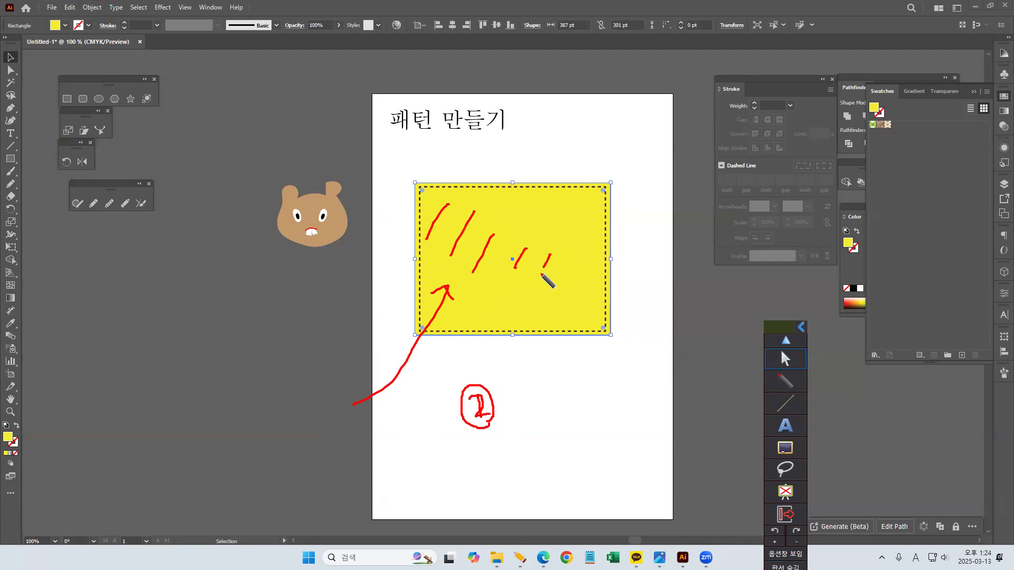
left_click_drag(434, 259, 436, 277)
mouse_move(505, 400)
left_mouse_down()
mouse_move(544, 396)
mouse_move(520, 415)
mouse_move(533, 414)
left_mouse_up()
mouse_move(509, 416)
left_mouse_down()
mouse_move(552, 415)
mouse_move(559, 425)
mouse_move(572, 414)
left_mouse_up()
left_click_drag(575, 394, 575, 446)
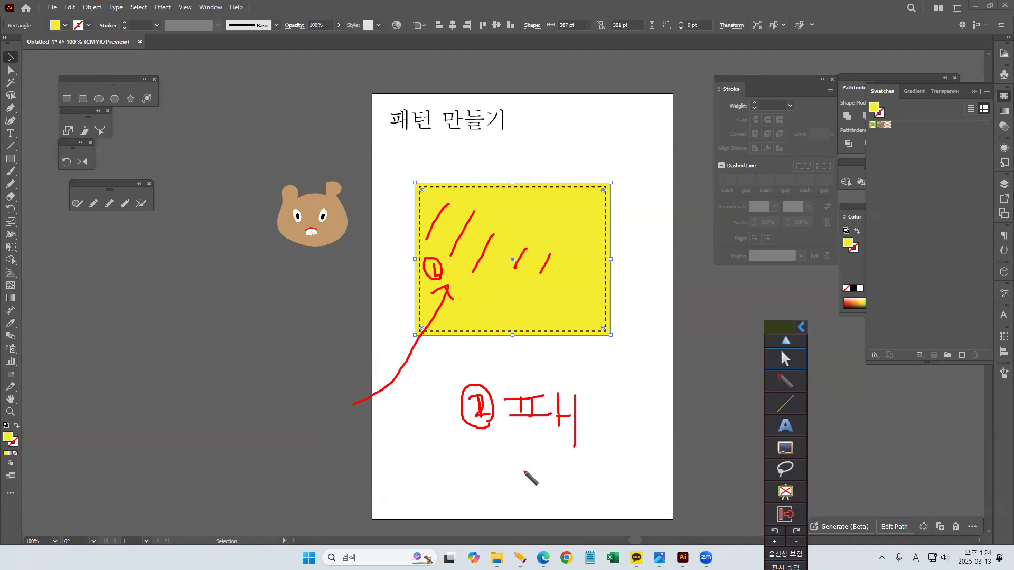
left_click(797, 457)
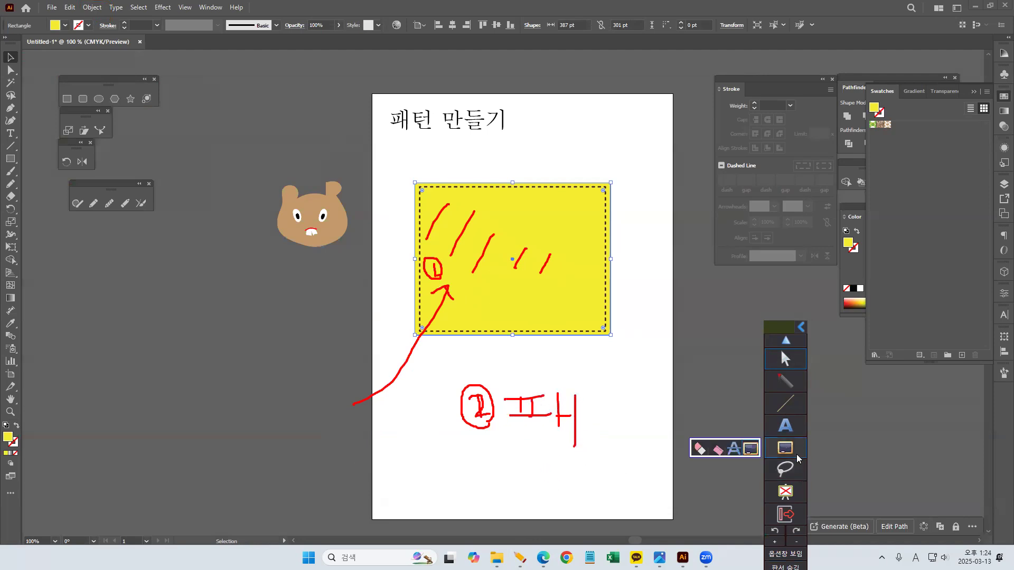
left_click(751, 450)
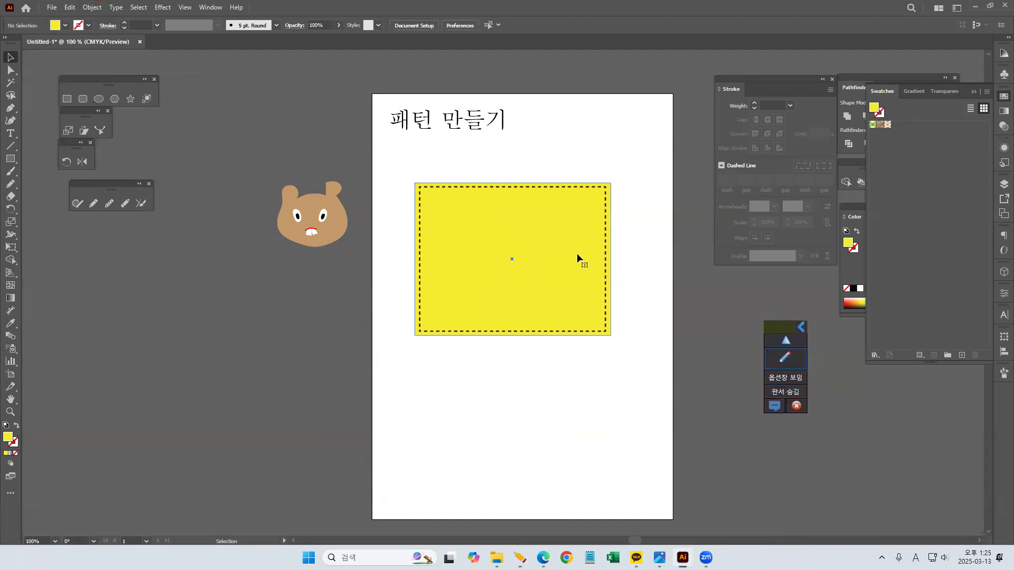
- Duplicate the yellow rectangle in front of the original and offset the copy down and to the right
key("a")
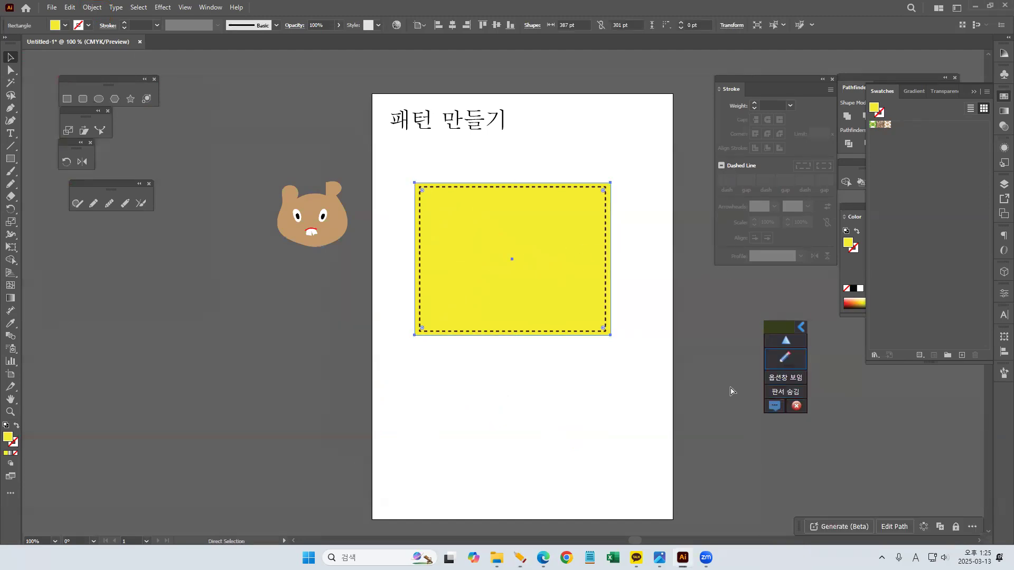
key("v")
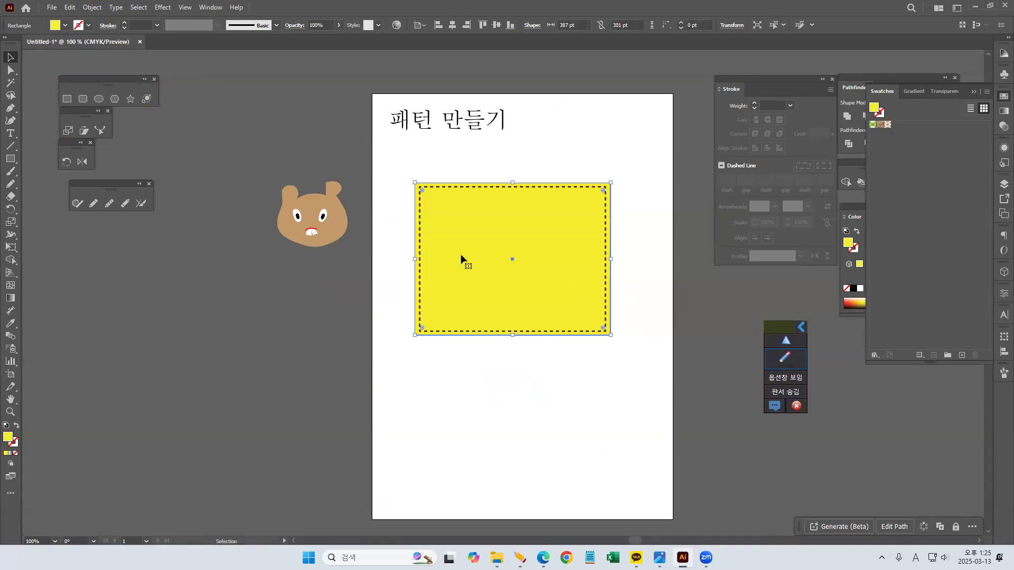
left_click_drag(461, 259, 500, 304)
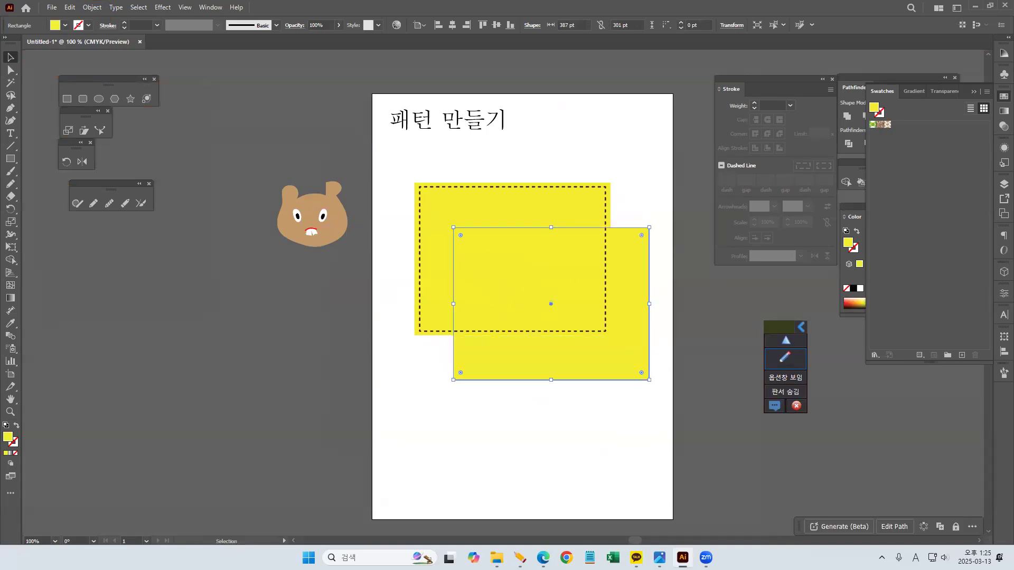
- Undo the offset of the duplicated rectangle and fill the duplicate with the bear pattern swatch
key("ctrl+z")
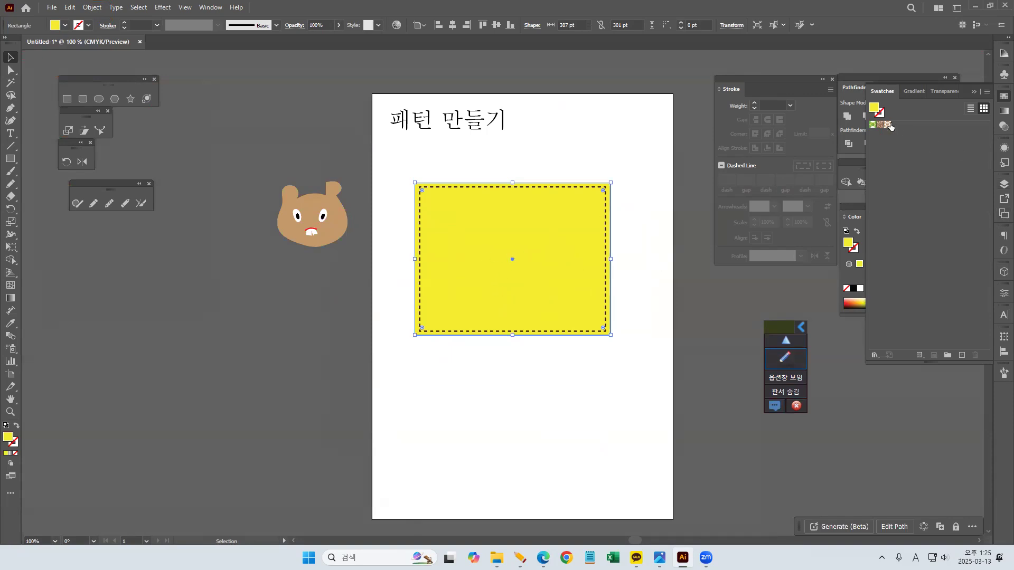
left_click(785, 359)
mouse_move(863, 135)
left_mouse_down()
mouse_move(924, 124)
mouse_move(875, 109)
mouse_move(860, 137)
mouse_move(888, 113)
mouse_move(874, 140)
left_mouse_up()
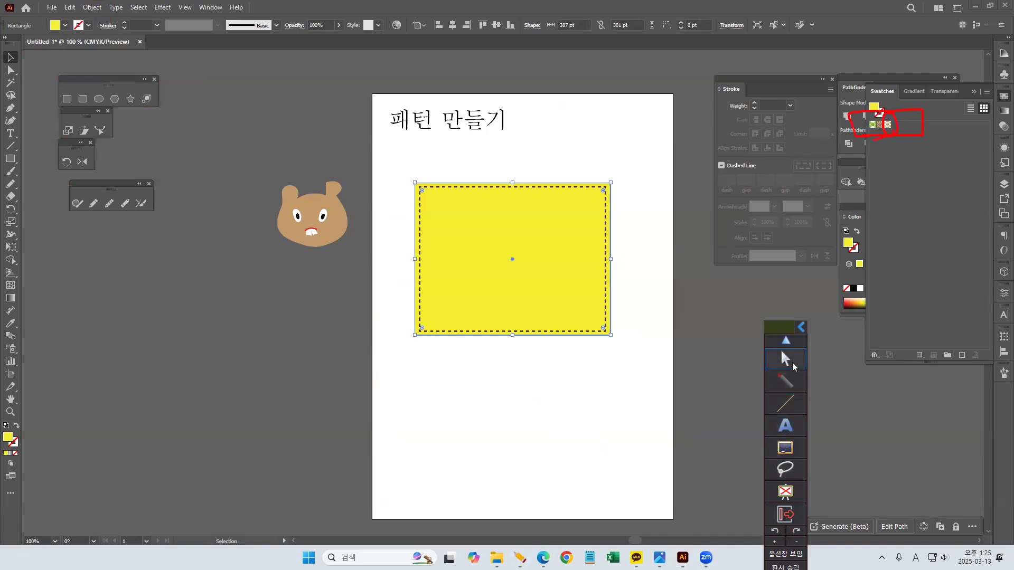
left_click(793, 365)
left_click(887, 128)
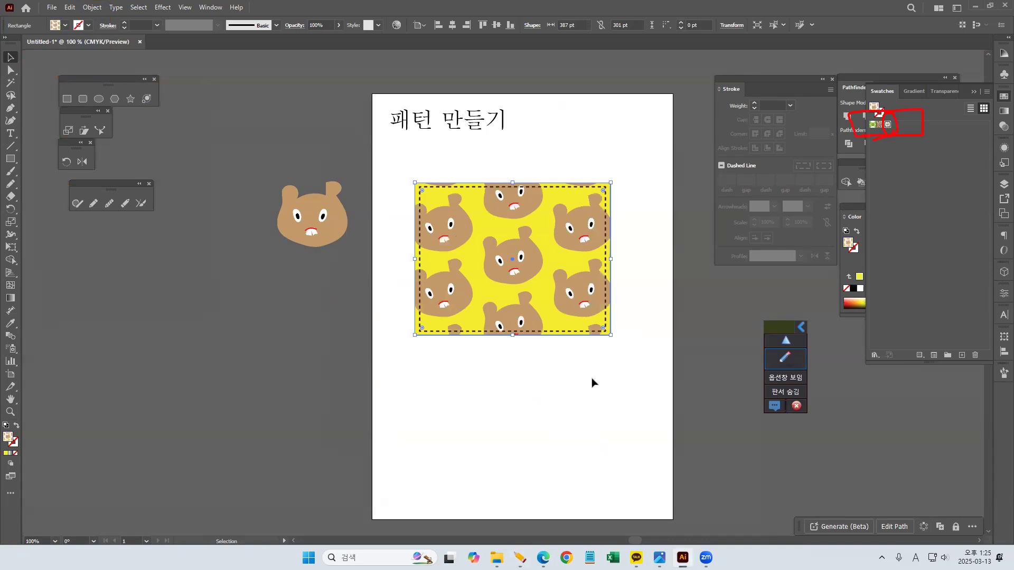
- Open the Scale options for the bear-filled rectangle and turn off Transform Objects, keeping Transform Patterns on
left_click(788, 363)
mouse_move(74, 138)
left_mouse_down()
mouse_move(59, 136)
mouse_move(65, 121)
mouse_move(76, 140)
left_mouse_up()
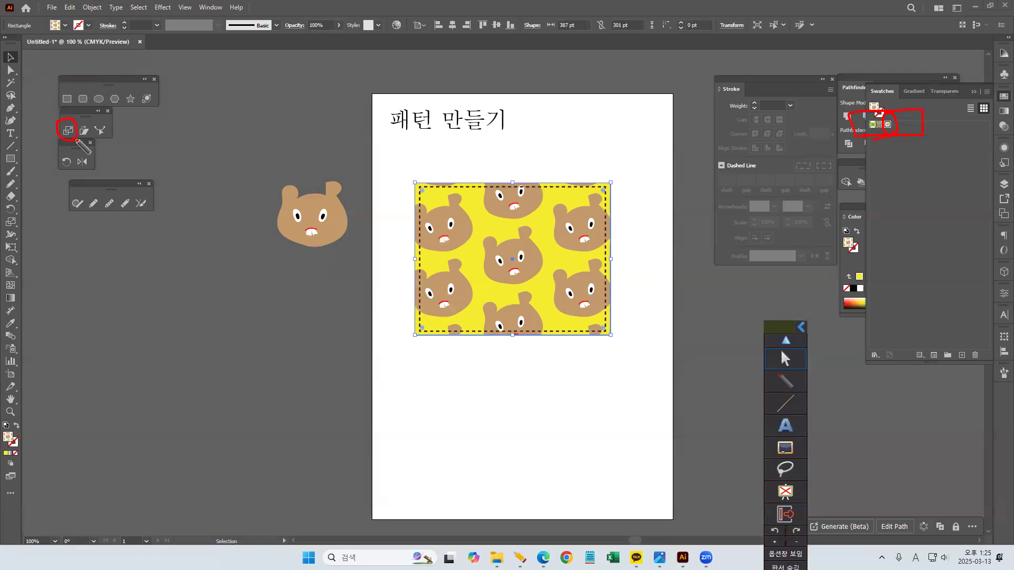
left_click(782, 355)
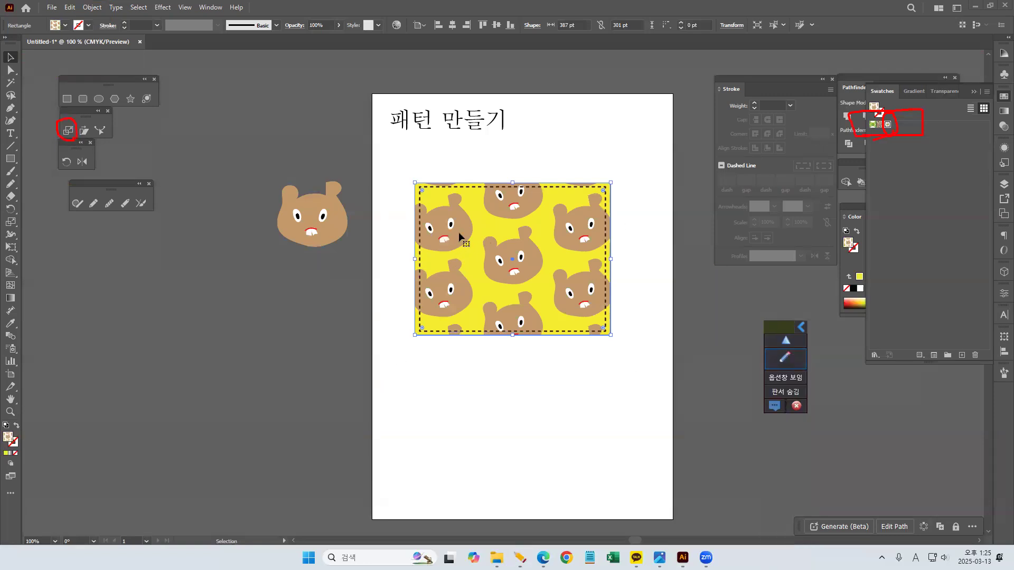
double_click(69, 132)
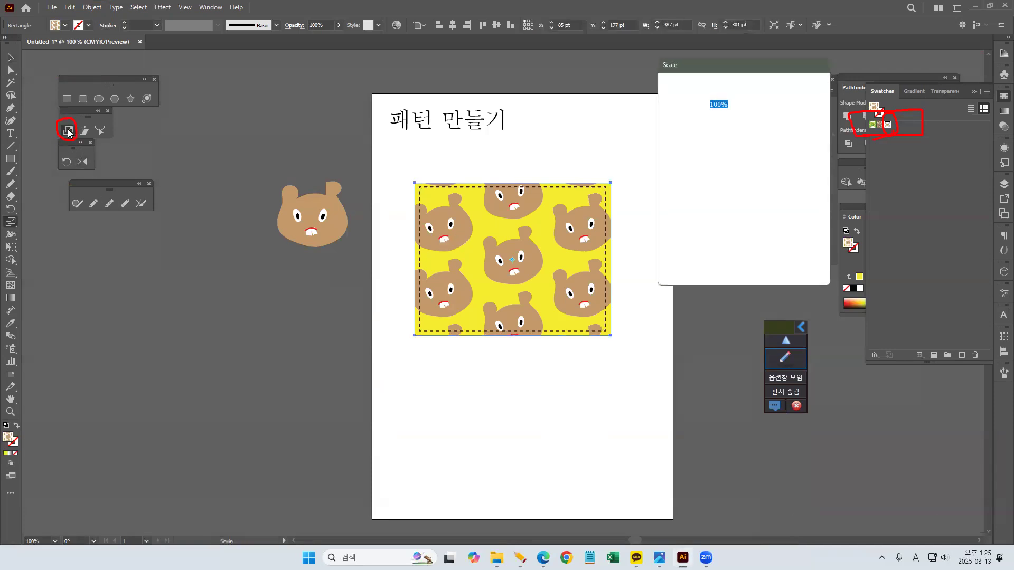
left_click_drag(625, 105, 275, 153)
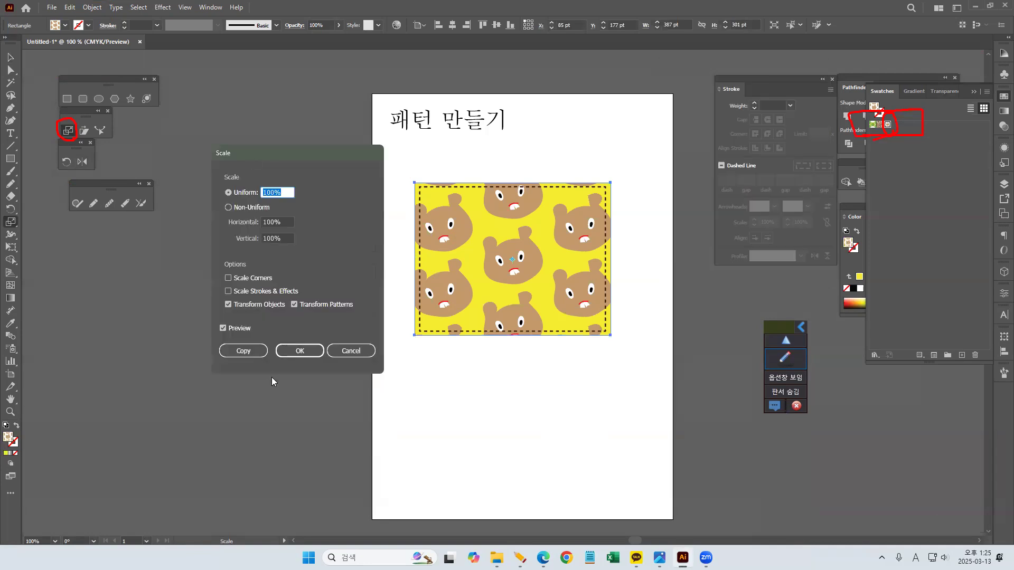
left_click(785, 358)
mouse_move(288, 308)
left_mouse_down()
mouse_move(360, 314)
mouse_move(357, 291)
mouse_move(289, 311)
left_mouse_up()
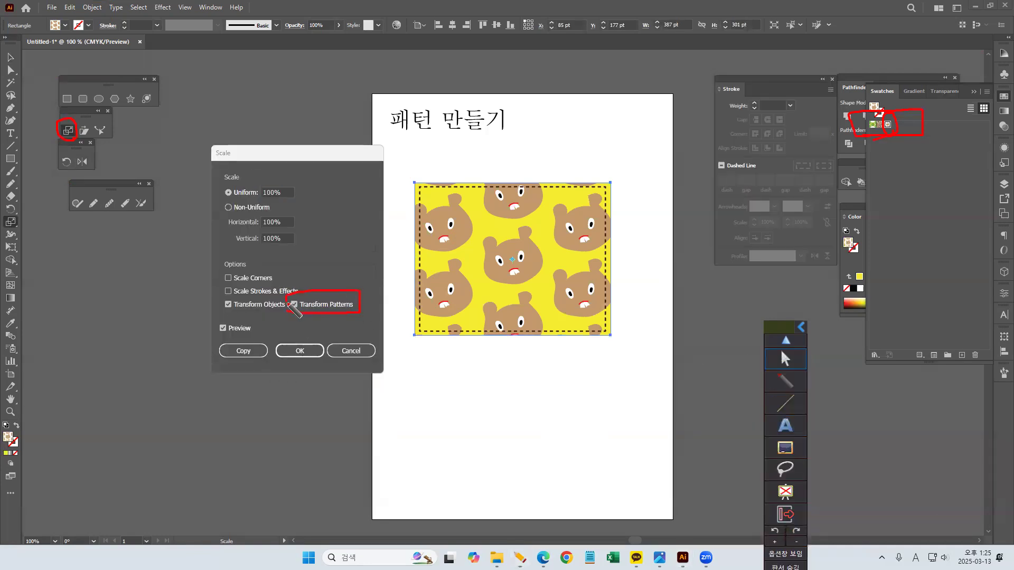
mouse_move(226, 299)
left_mouse_down()
mouse_move(240, 312)
mouse_move(225, 312)
left_mouse_up()
left_click(798, 360)
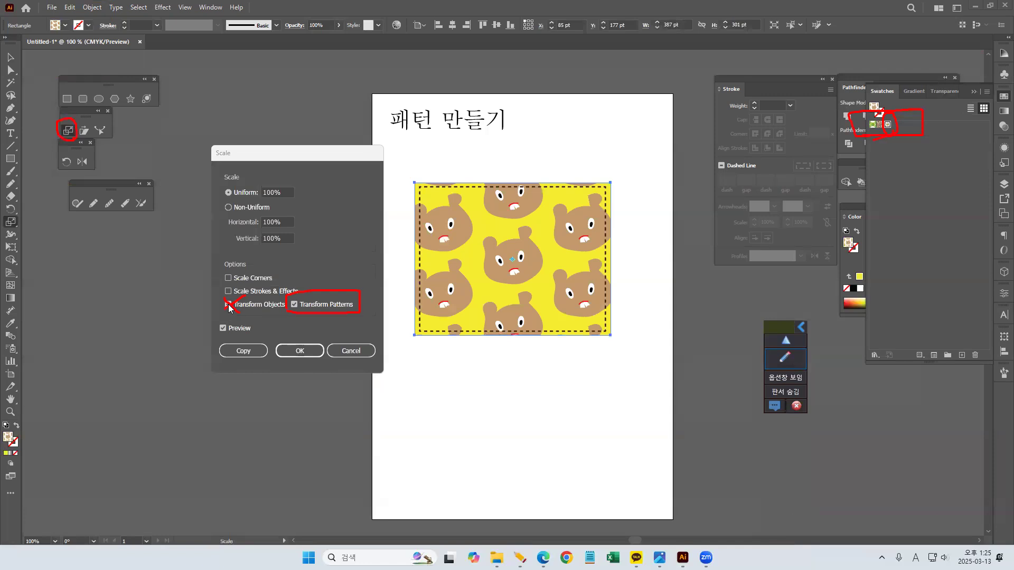
left_click(800, 362)
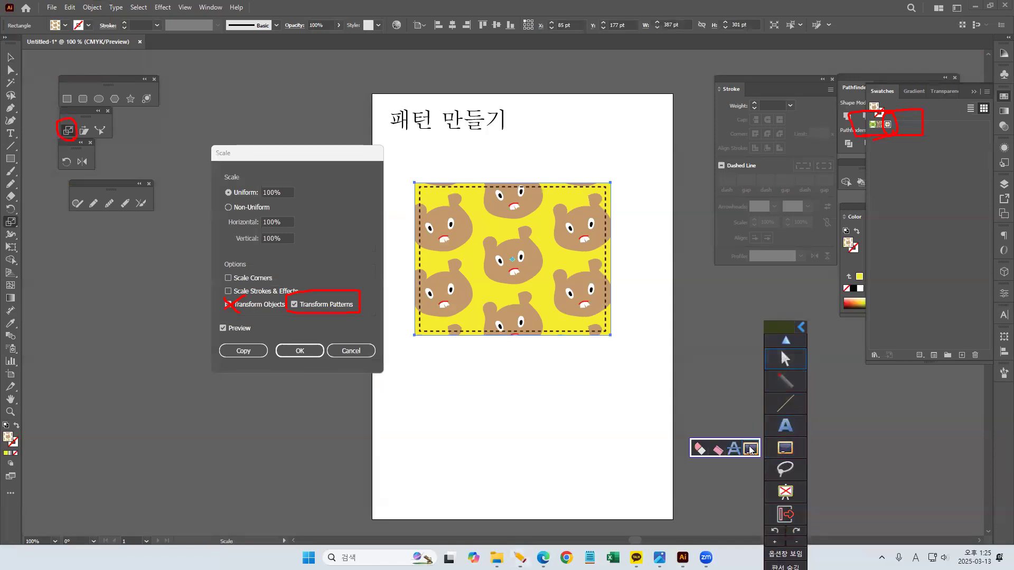
left_click(750, 450)
left_click(785, 360)
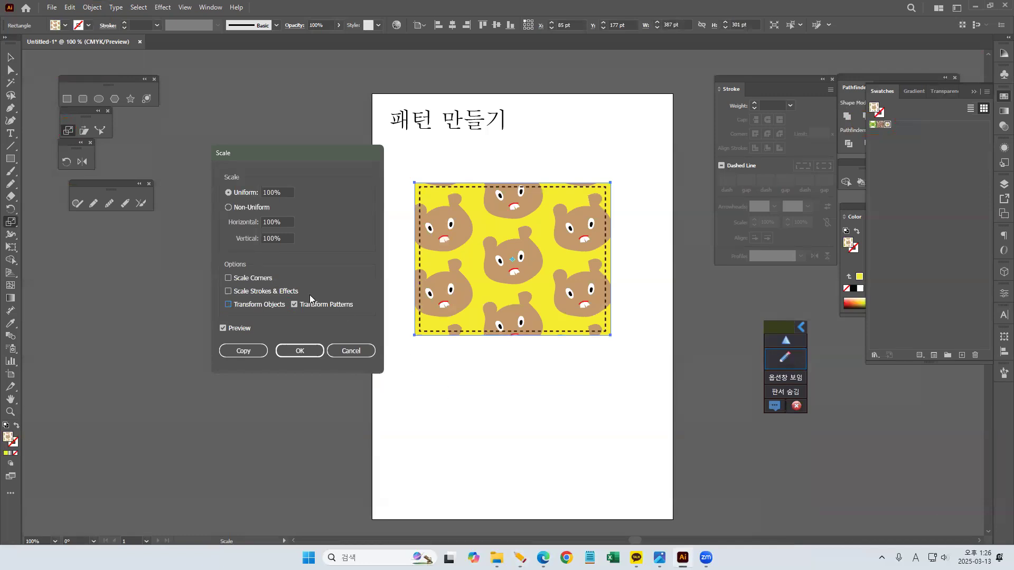
- Scale the bear pattern inside the rectangle uniformly to 54% and apply it
left_click(786, 359)
mouse_move(206, 202)
left_mouse_down()
mouse_move(300, 203)
mouse_move(306, 183)
mouse_move(209, 185)
mouse_move(209, 202)
left_mouse_up()
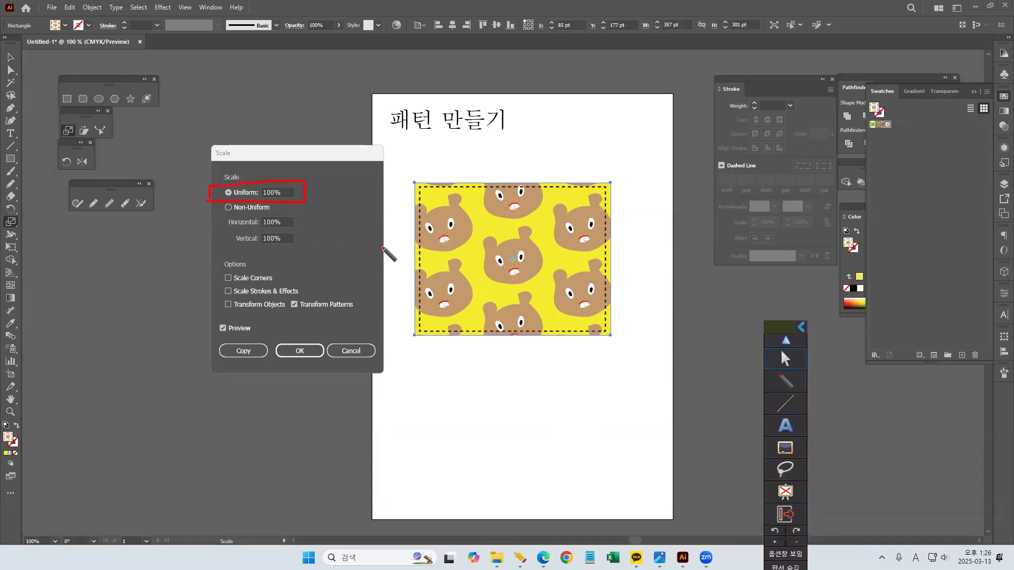
left_click(785, 359)
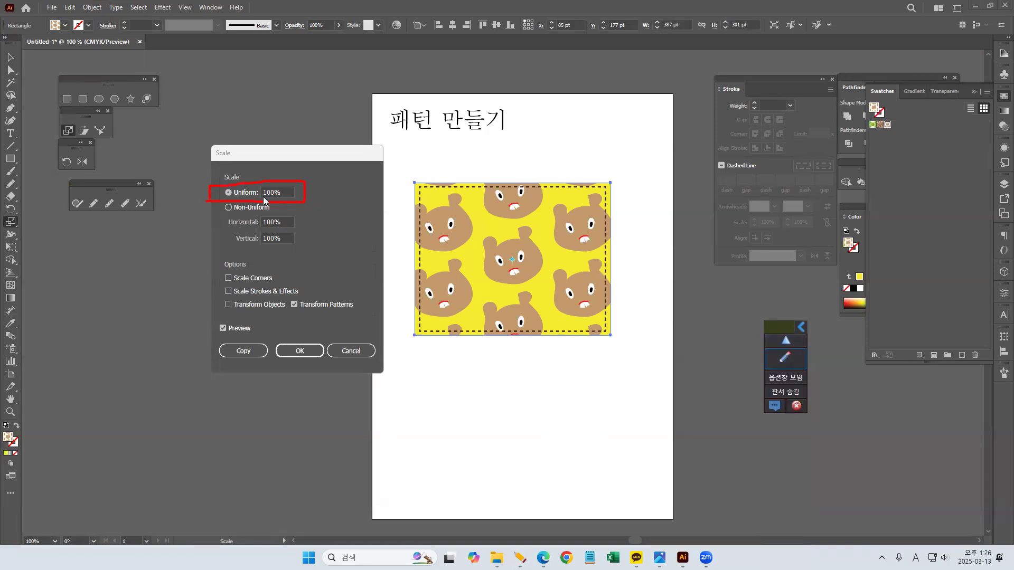
left_click(287, 194)
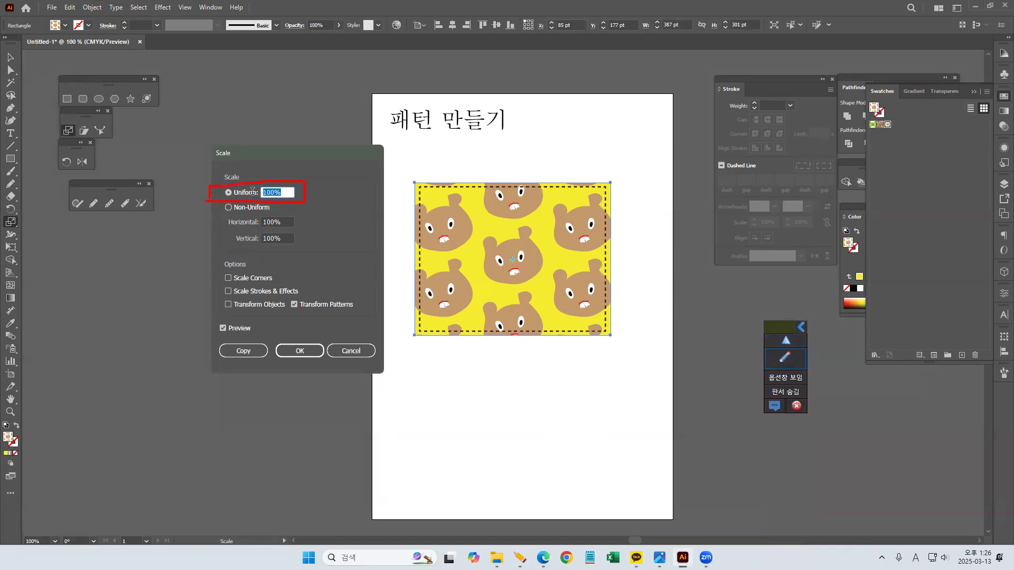
type("67")
key("Tab")
key("Down")
key("Down")
key("Down")
key("Down")
key("Down")
key("Down")
key("Down")
key("Down")
key("Down")
key("Down")
key("Down")
key("Down")
key("Down")
key("Down")
key("Down")
key("Down")
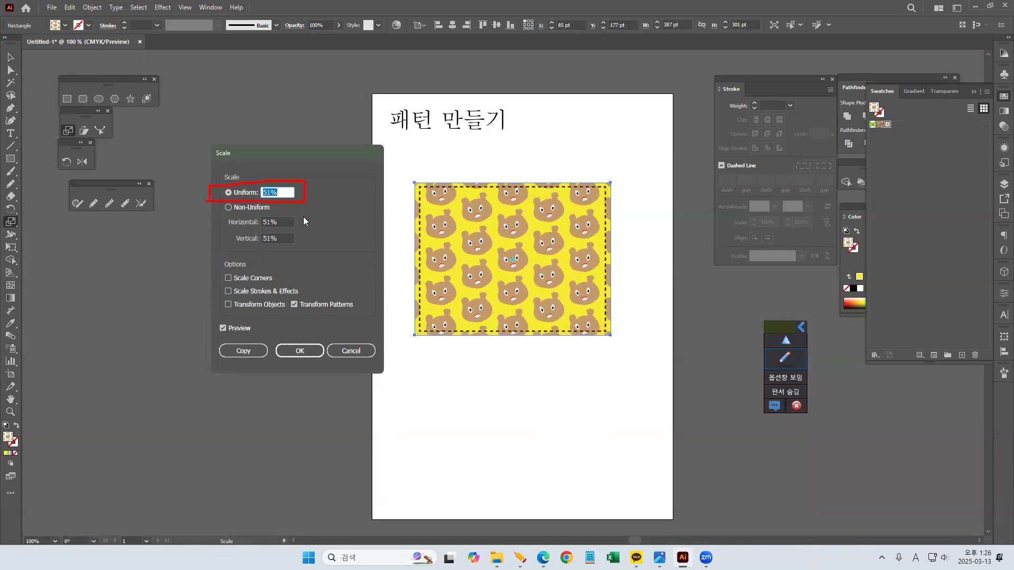
key("Up")
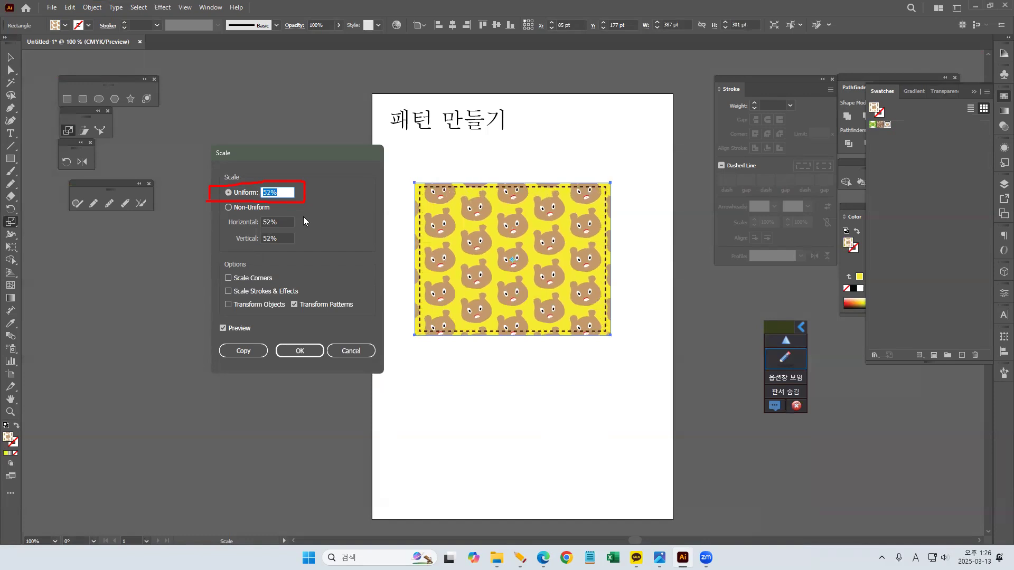
key("Up")
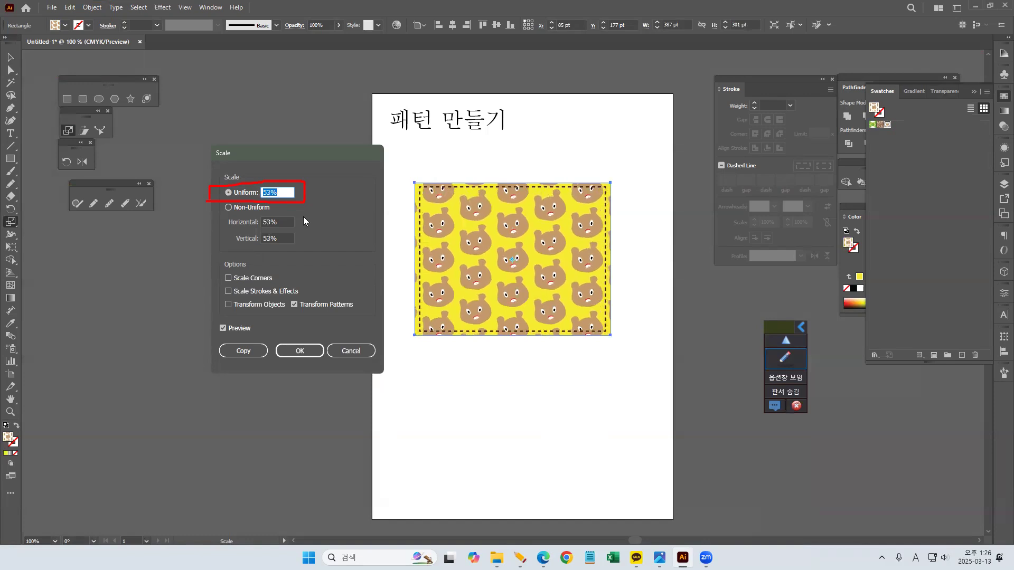
key("Up")
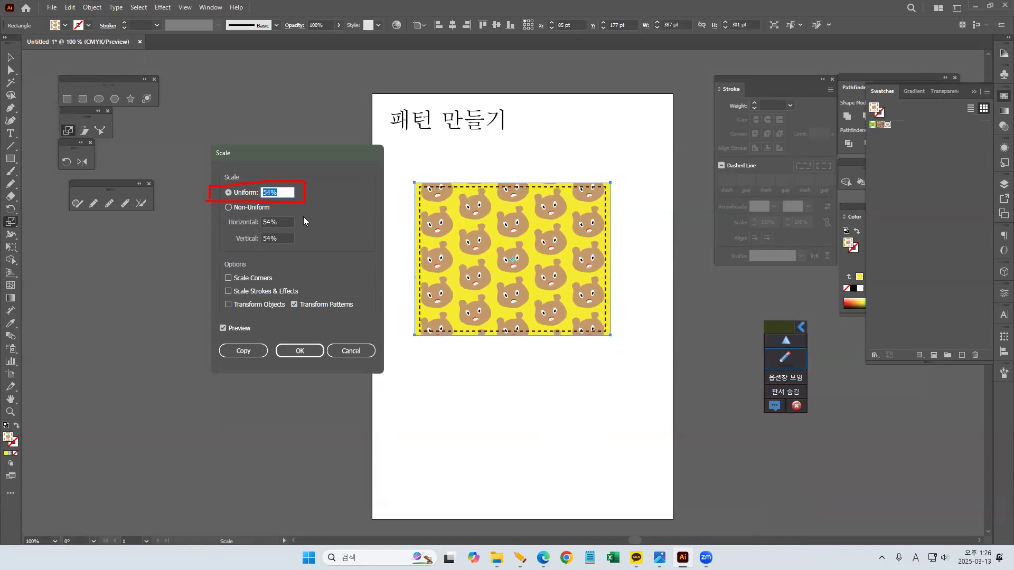
left_click(301, 351)
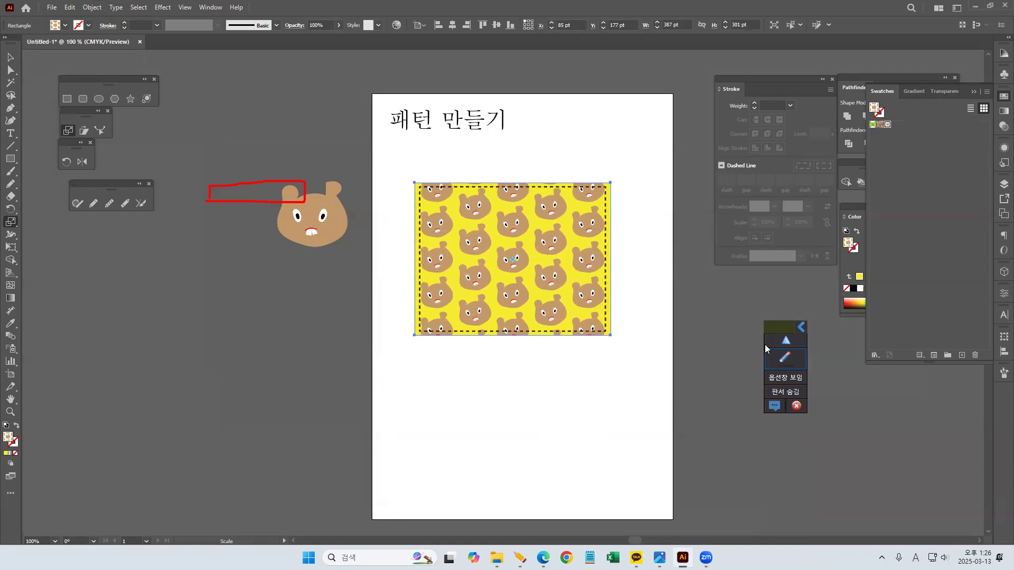
- Open the Move options for the rectangle and set the pattern's horizontal position to -298 pt with only Transform Patterns on
left_click(780, 358)
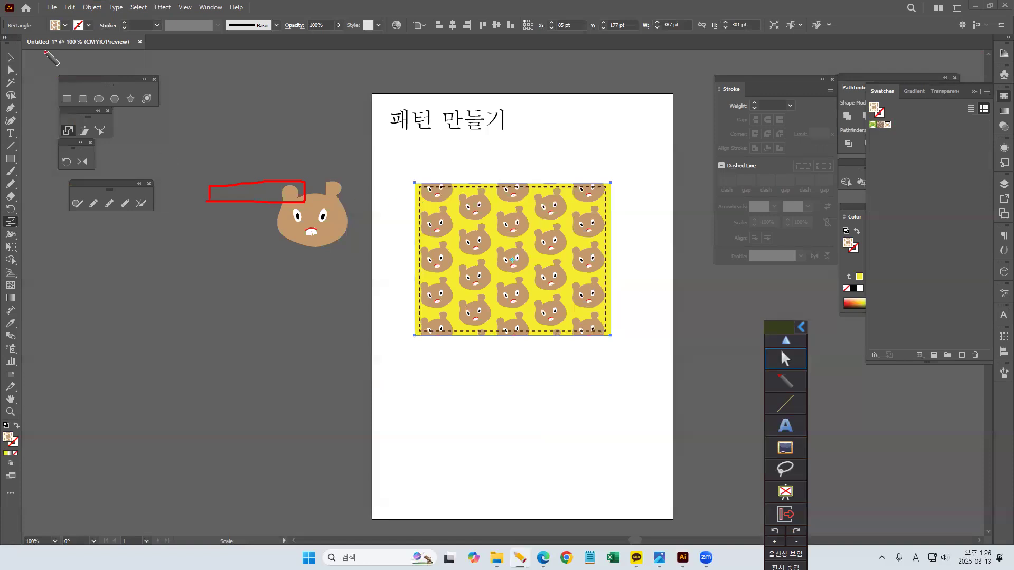
mouse_move(25, 61)
left_mouse_down()
mouse_move(2, 59)
mouse_move(15, 50)
mouse_move(25, 65)
left_mouse_up()
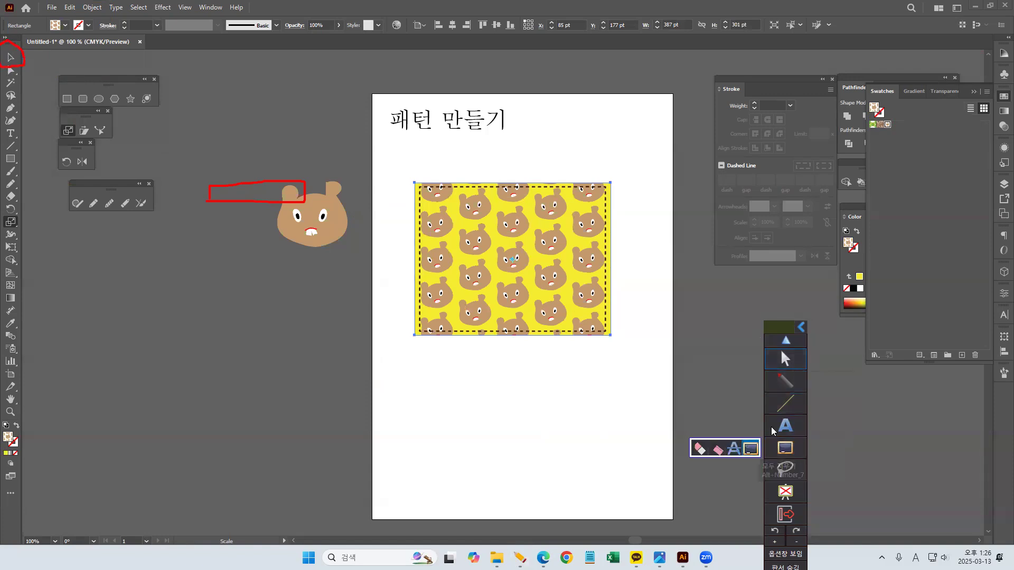
left_click(792, 359)
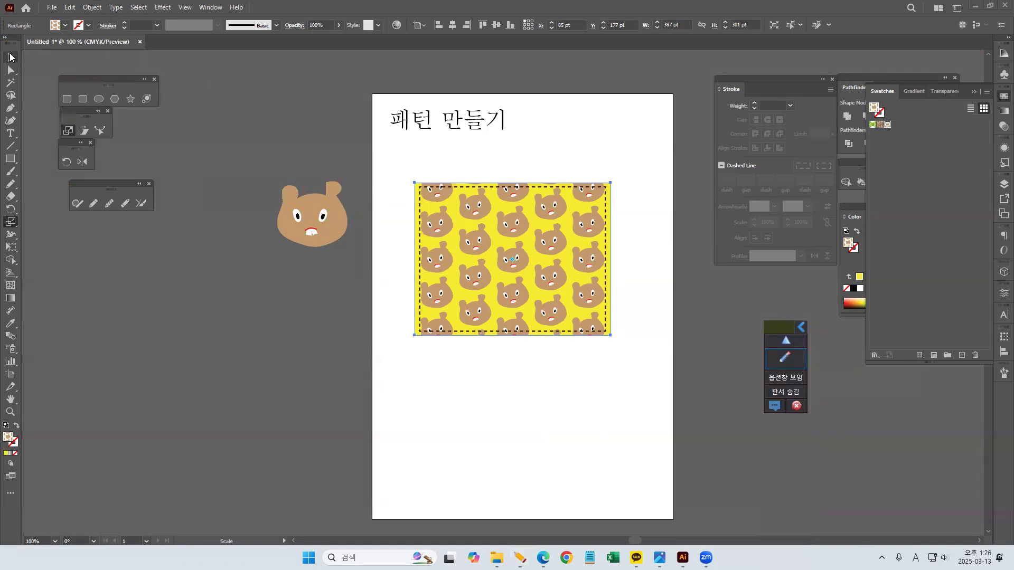
double_click(10, 57)
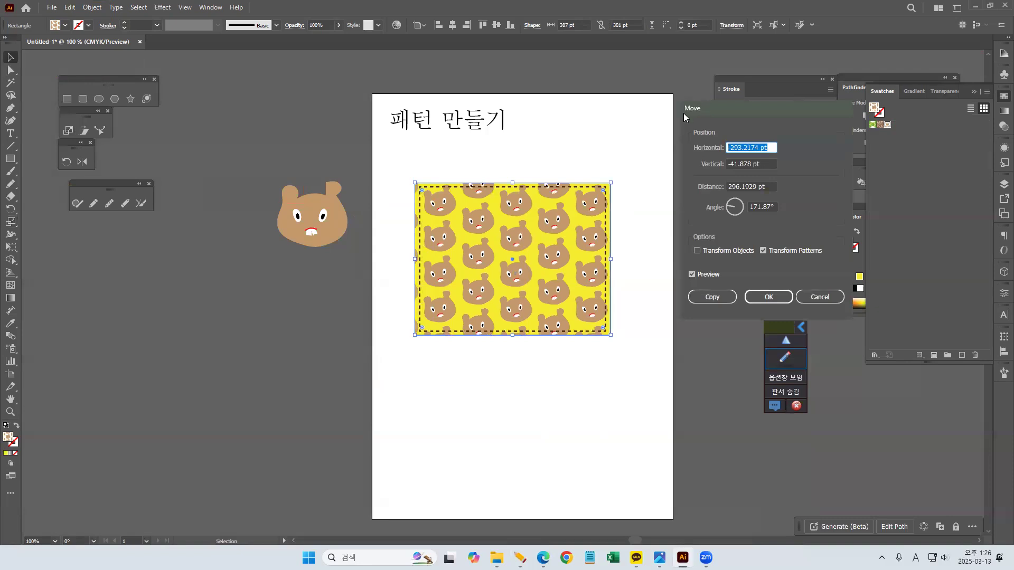
left_click_drag(683, 113, 210, 146)
left_click(785, 357)
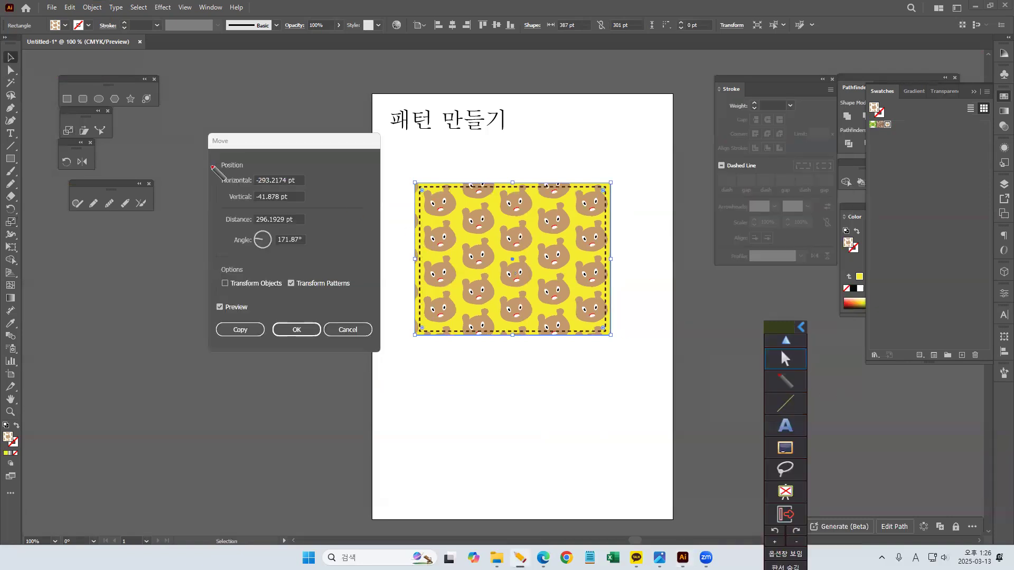
mouse_move(222, 180)
left_mouse_down()
mouse_move(251, 180)
mouse_move(260, 196)
left_mouse_up()
mouse_move(289, 296)
left_mouse_down()
mouse_move(356, 299)
mouse_move(358, 271)
mouse_move(288, 271)
mouse_move(288, 296)
left_mouse_up()
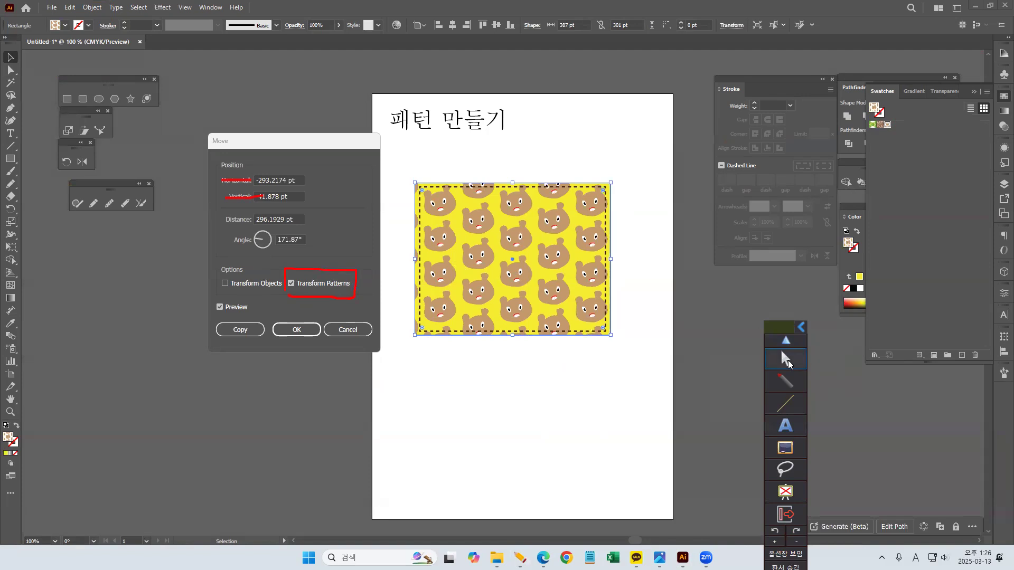
left_click(787, 360)
left_click(300, 179)
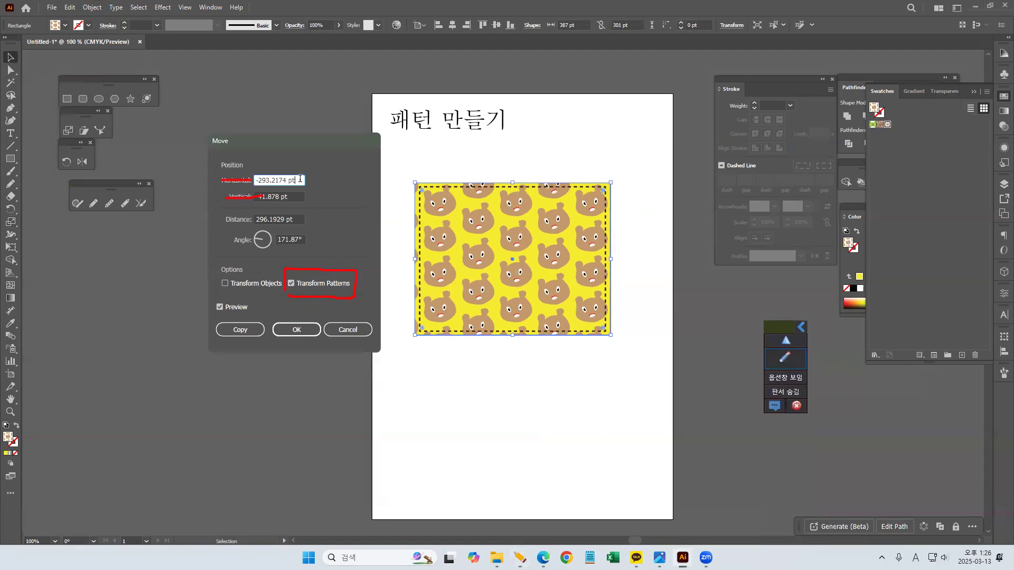
left_click_drag(300, 179, 242, 180)
type("-299")
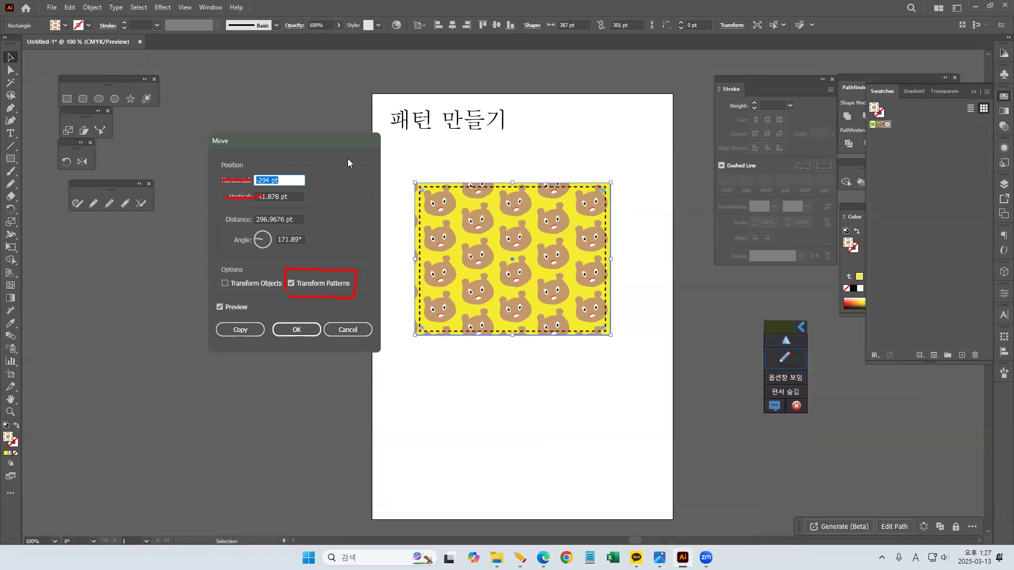
key("Down")
key("Down")
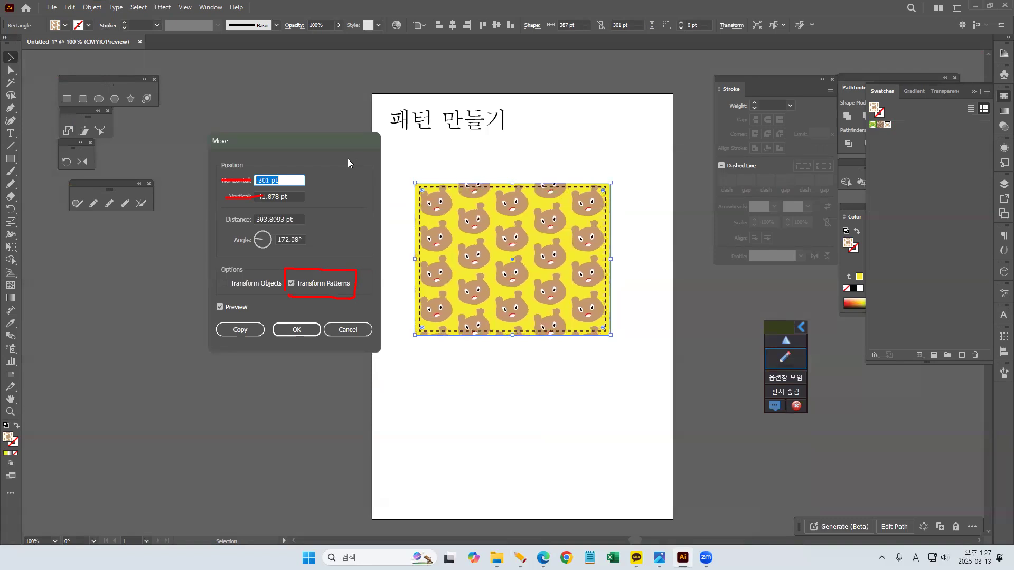
key("Up")
key("Up")
key("Up")
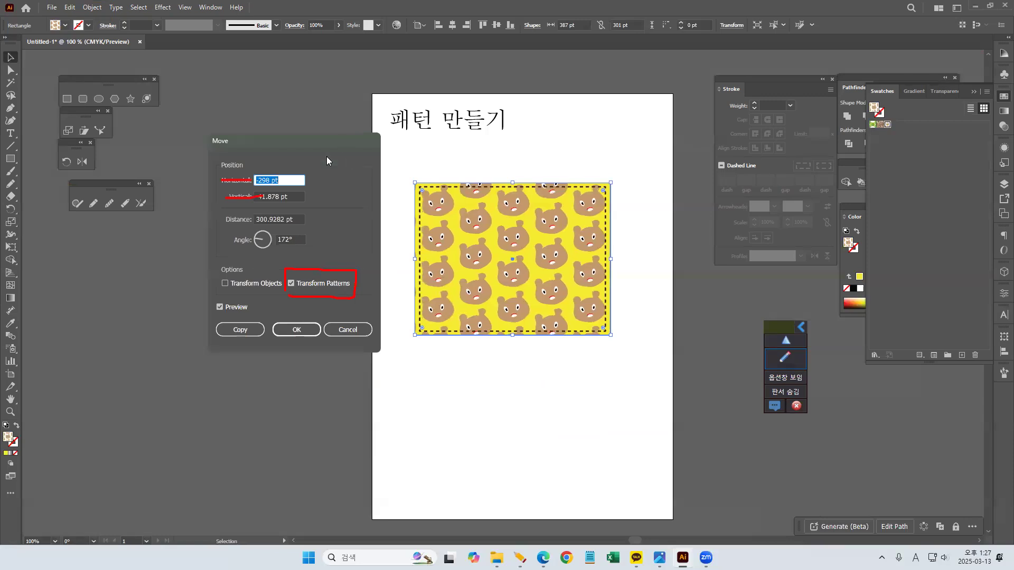
key("Tab")
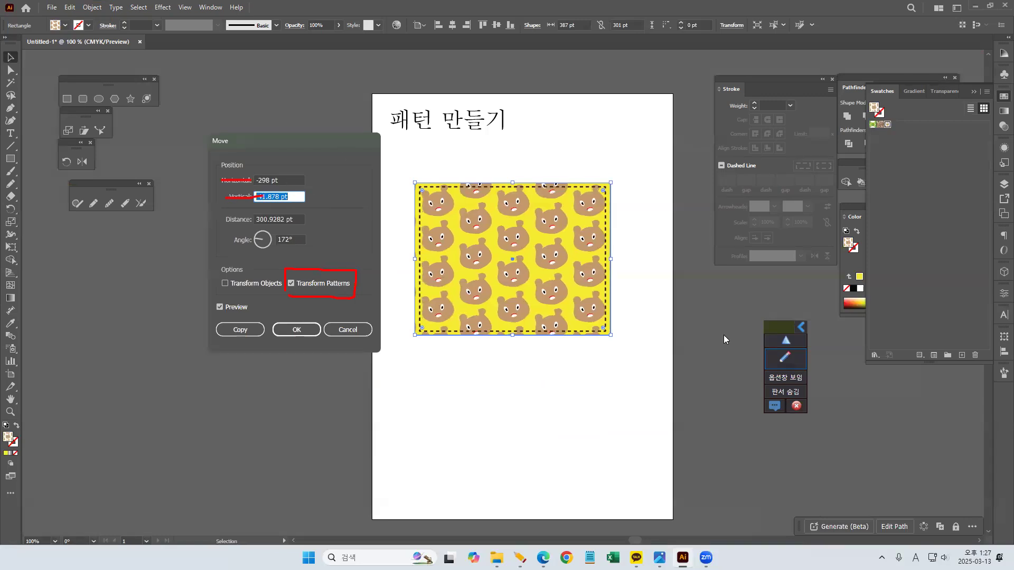
- Set the bear pattern's vertical move value to 21 pt, apply the move, and deselect the rectangle
left_click(774, 362)
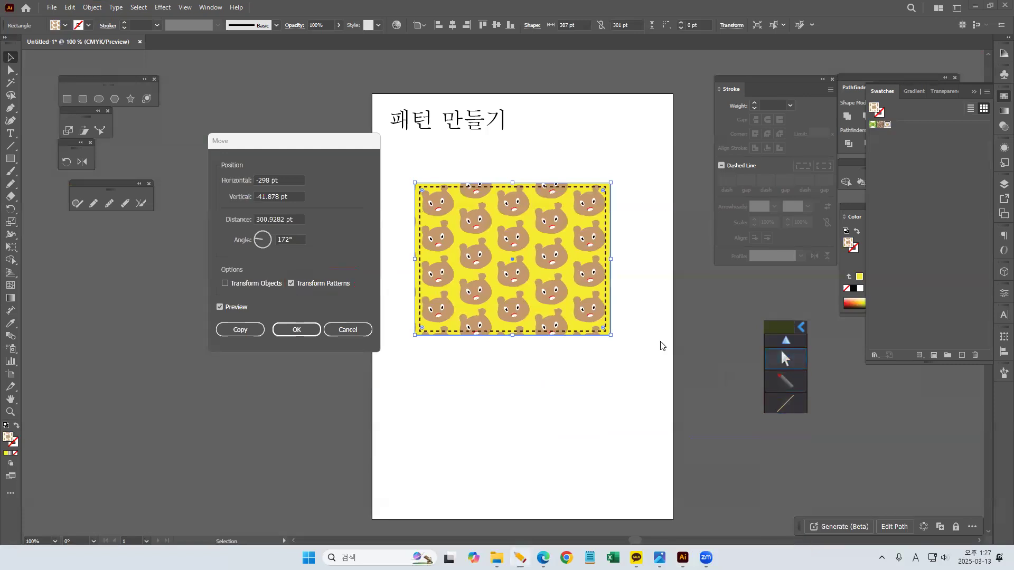
left_click_drag(295, 197, 241, 197)
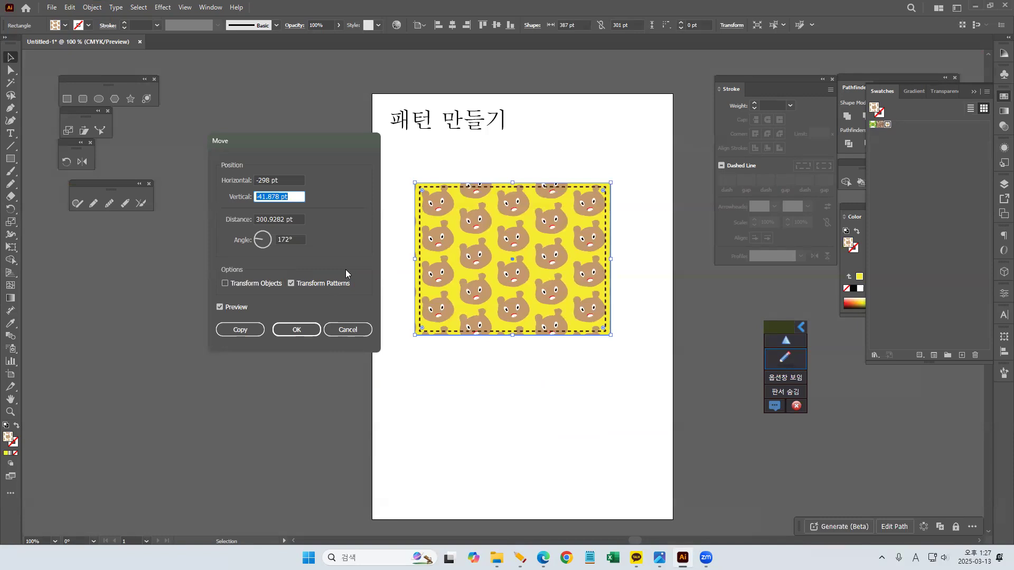
type("-41-28-7")
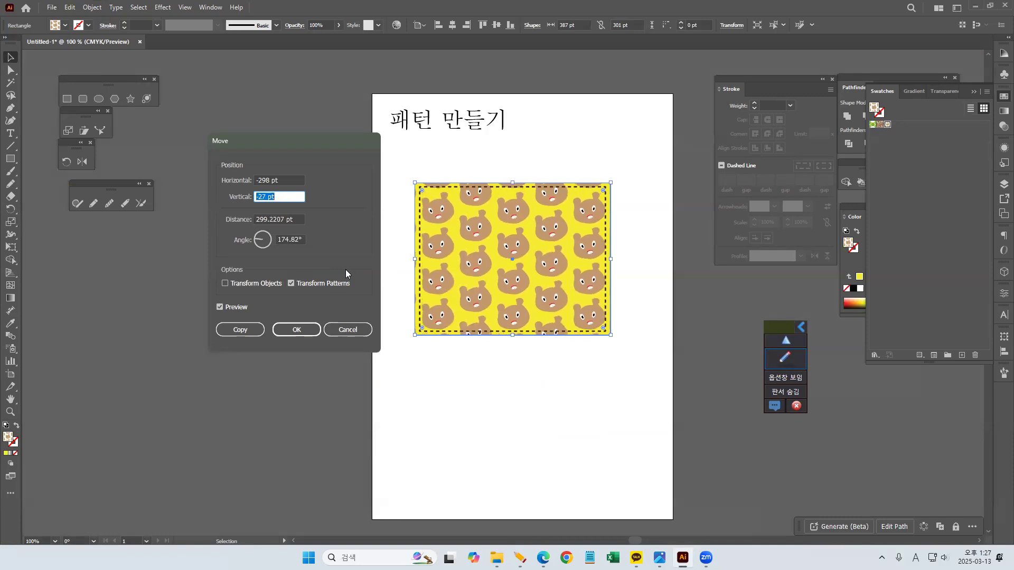
key("Up")
key("Up")
key("Up")
key("Up")
key("Up")
key("Up")
key("Up")
key("Up")
key("Up")
key("Up")
key("Up")
key("Up")
key("Up")
key("Up")
key("Up")
key("Up")
key("Up")
key("Up")
key("Up")
key("Up")
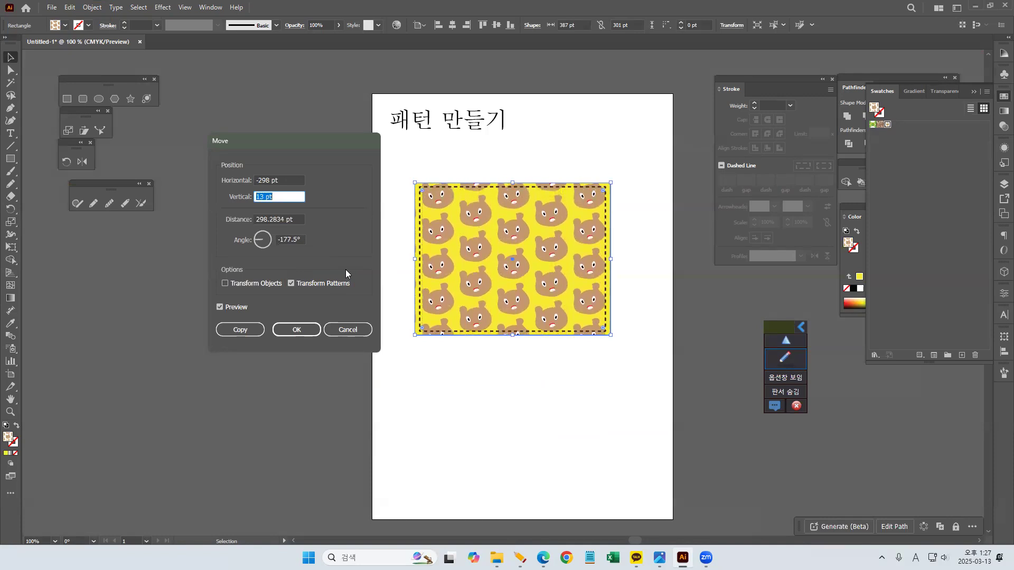
key("Up")
key("Up")
key("Up")
key("Up")
key("Up")
key("Up")
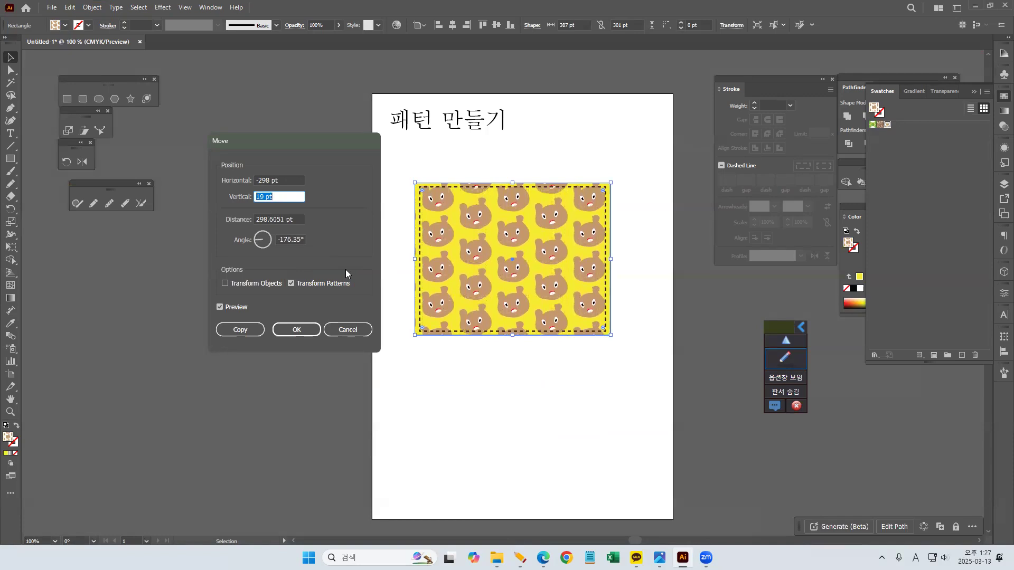
key("Up")
key("Up")
key("Up")
key("Up")
key("Up")
key("Up")
key("Up")
key("Up")
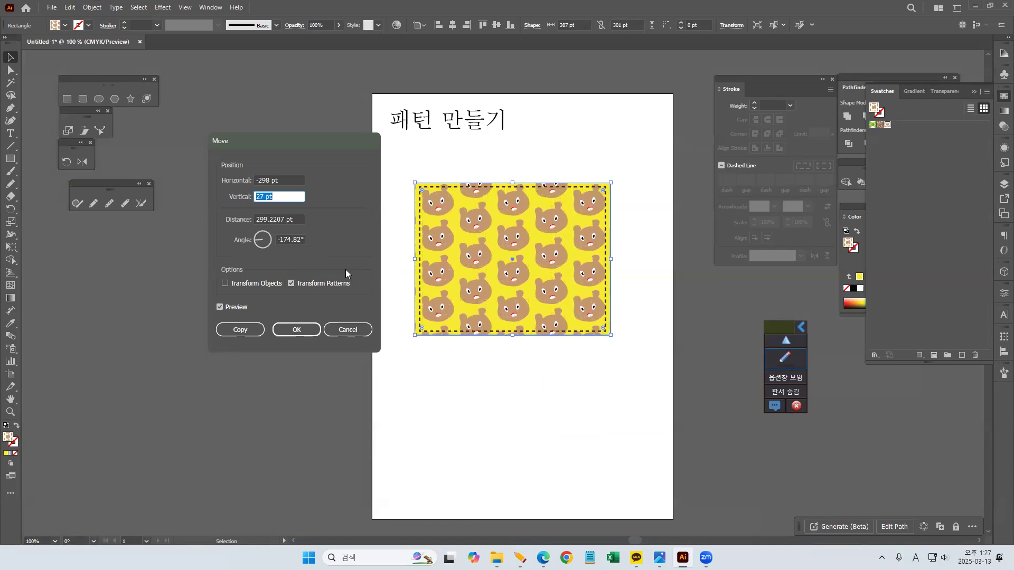
key("Down")
key("Down")
key("Down")
key("Down")
key("Down")
key("Down")
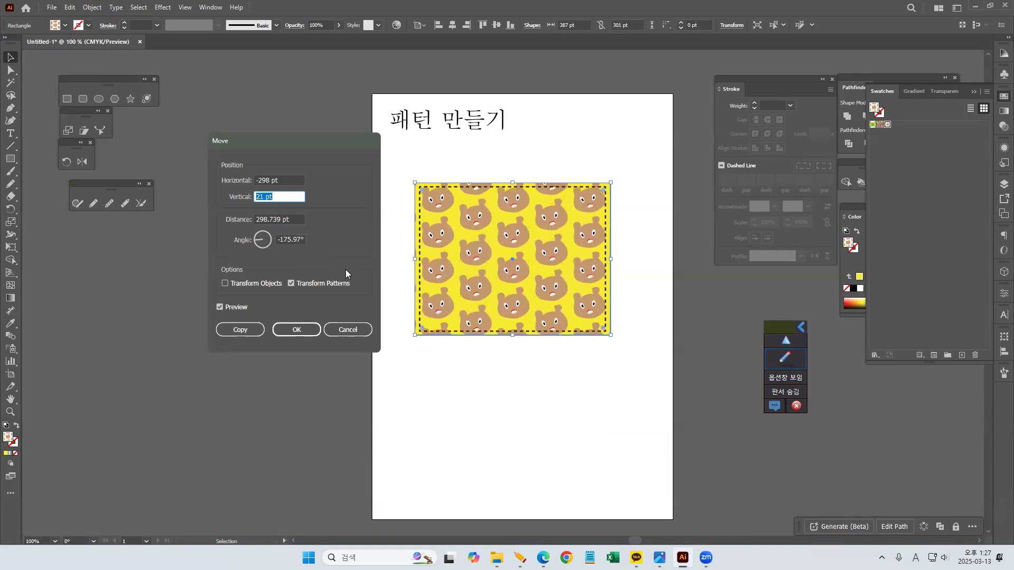
left_click(297, 330)
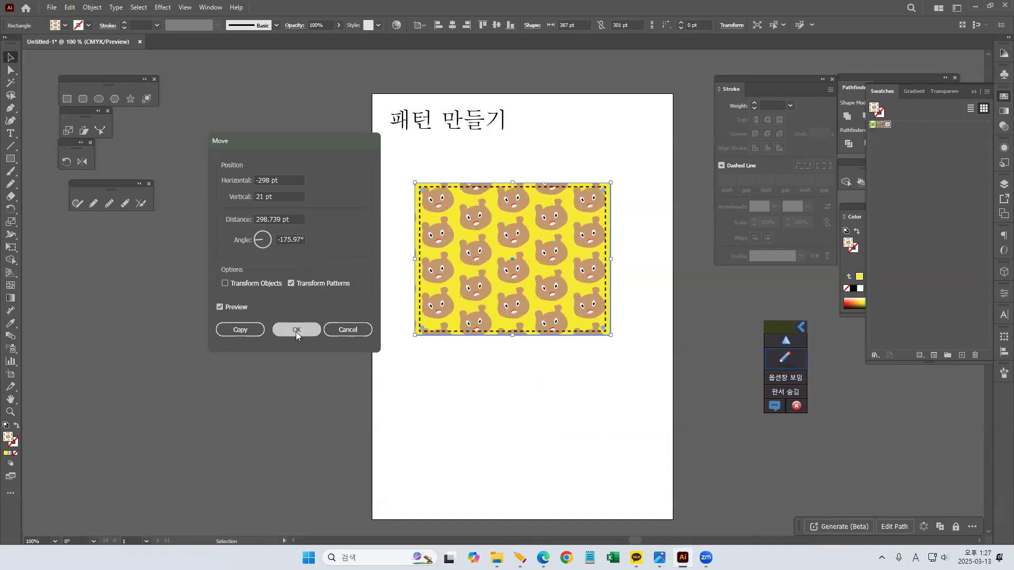
left_click(419, 363)
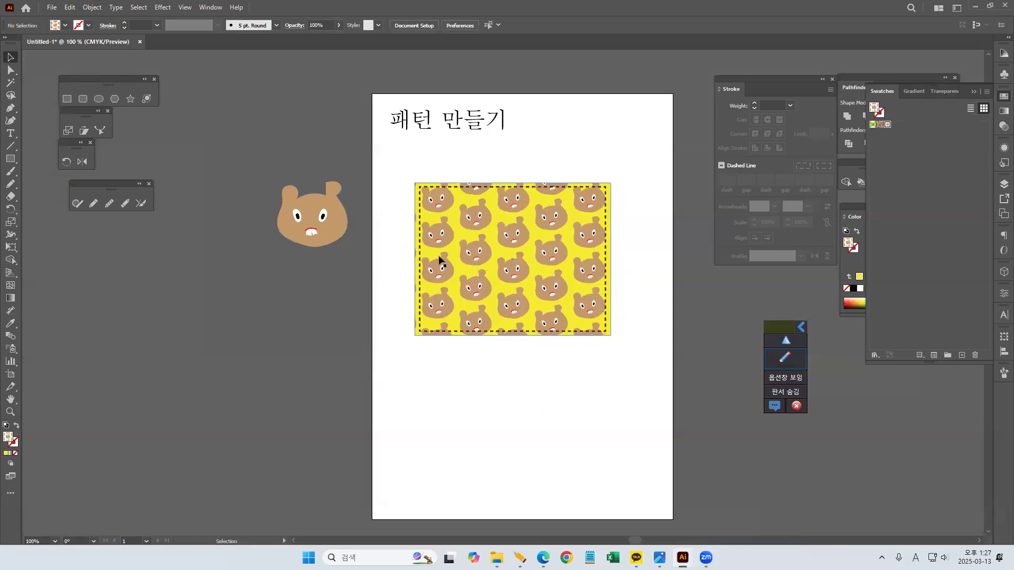
left_click(786, 359)
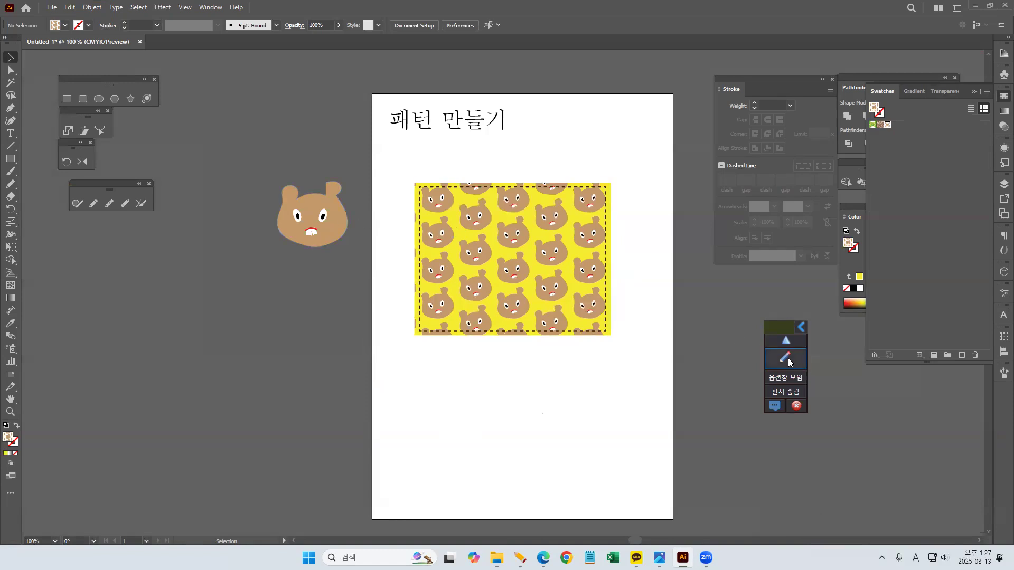
mouse_move(62, 132)
left_mouse_down()
mouse_move(53, 135)
mouse_move(63, 122)
left_mouse_up()
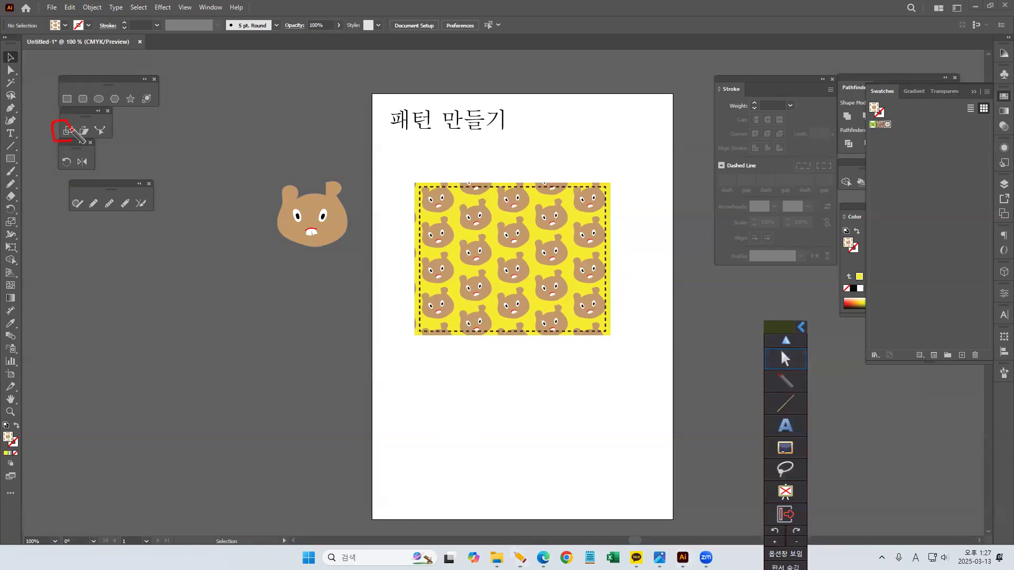
left_click_drag(14, 64, 24, 60)
left_click(804, 452)
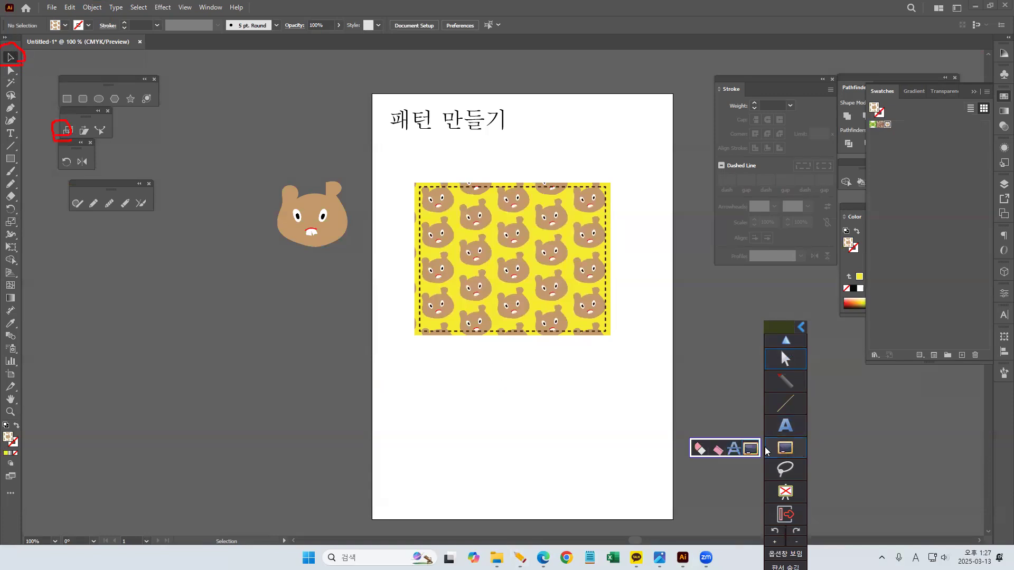
left_click(751, 449)
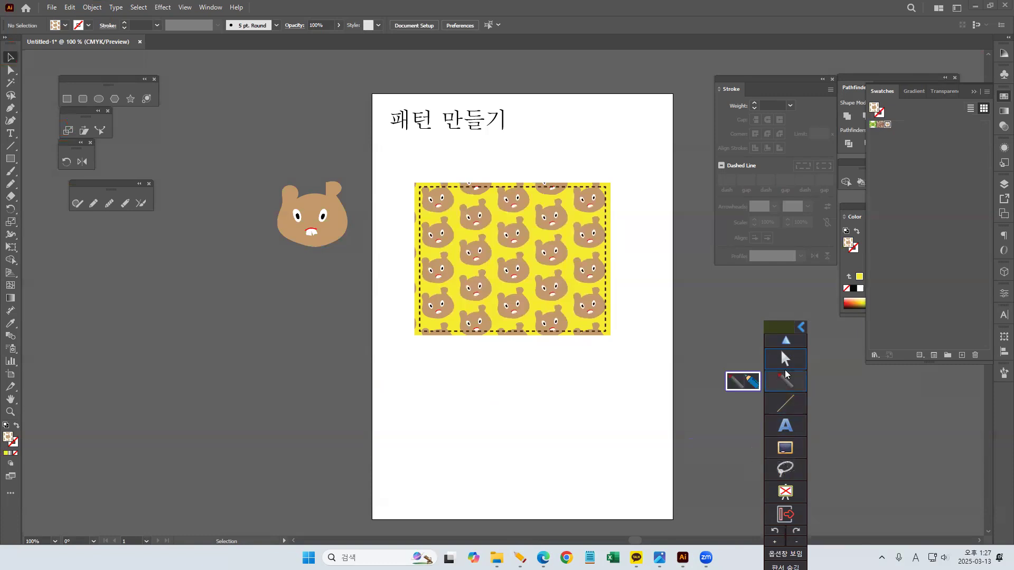
left_click(785, 359)
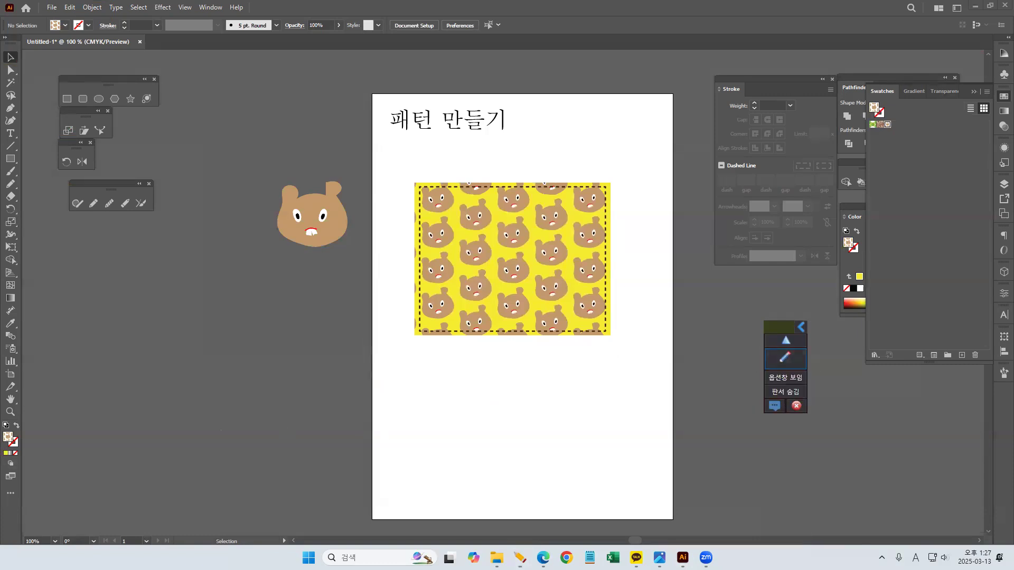